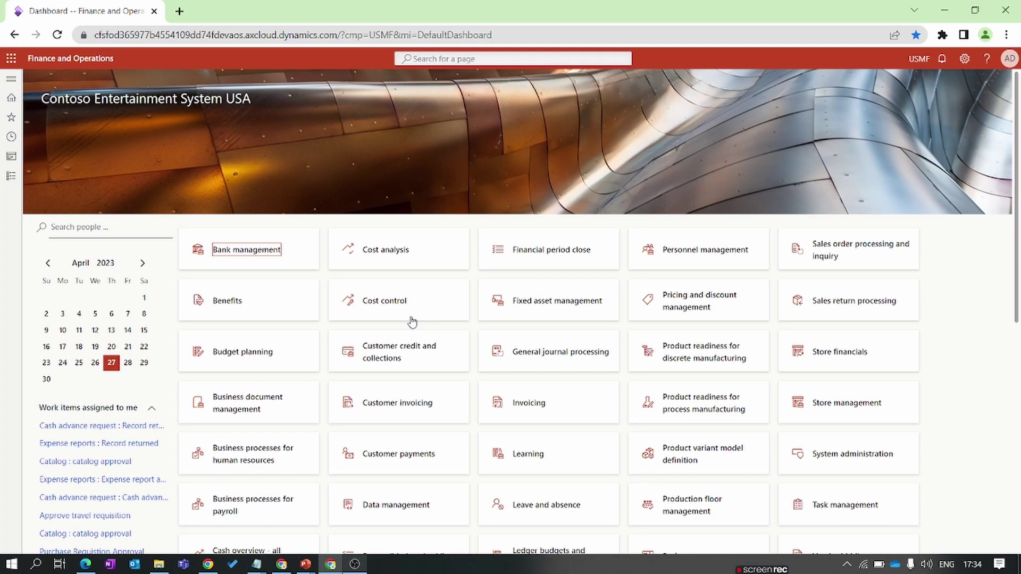
Step: Go to Product information management > Categories and attributes > Category hierarchies
{"action": "left_click", "coordinate": [10, 176]}
{"action": "scroll", "coordinate": [82, 422], "scroll_direction": "down", "scroll_amount": 7}
{"action": "left_click", "coordinate": [77, 274]}
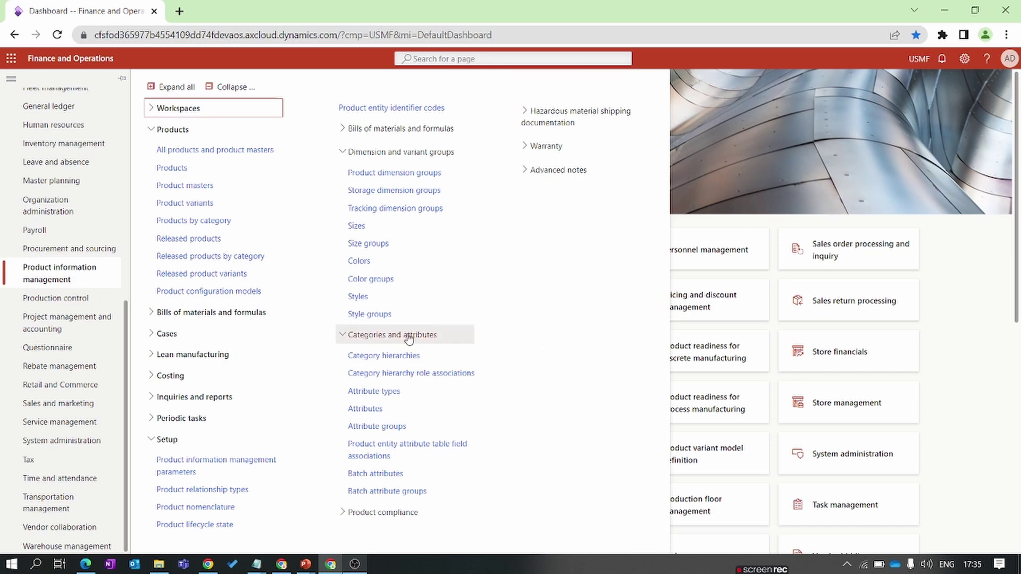
{"action": "left_click", "coordinate": [386, 356]}
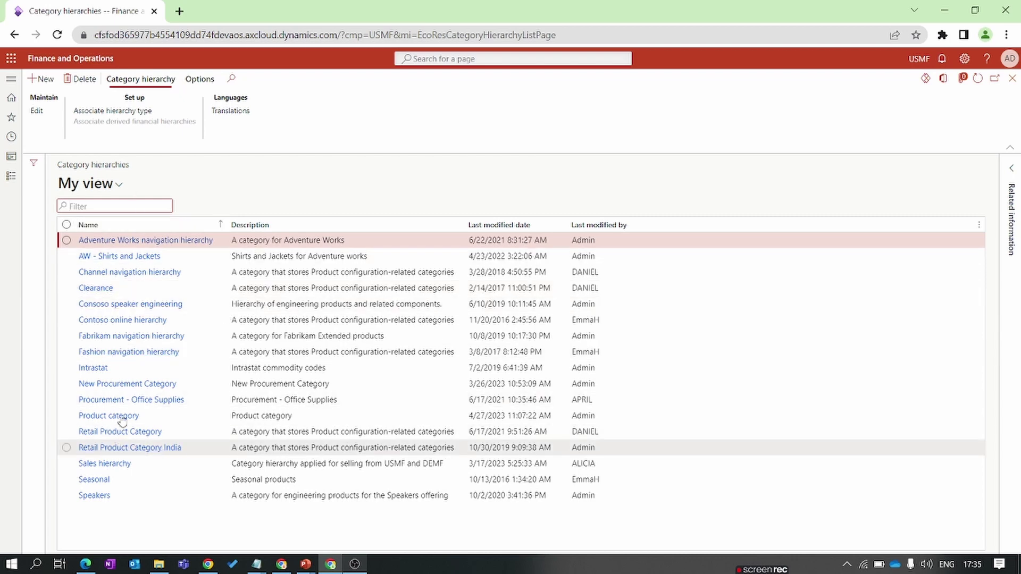
{"action": "left_click", "coordinate": [121, 401]}
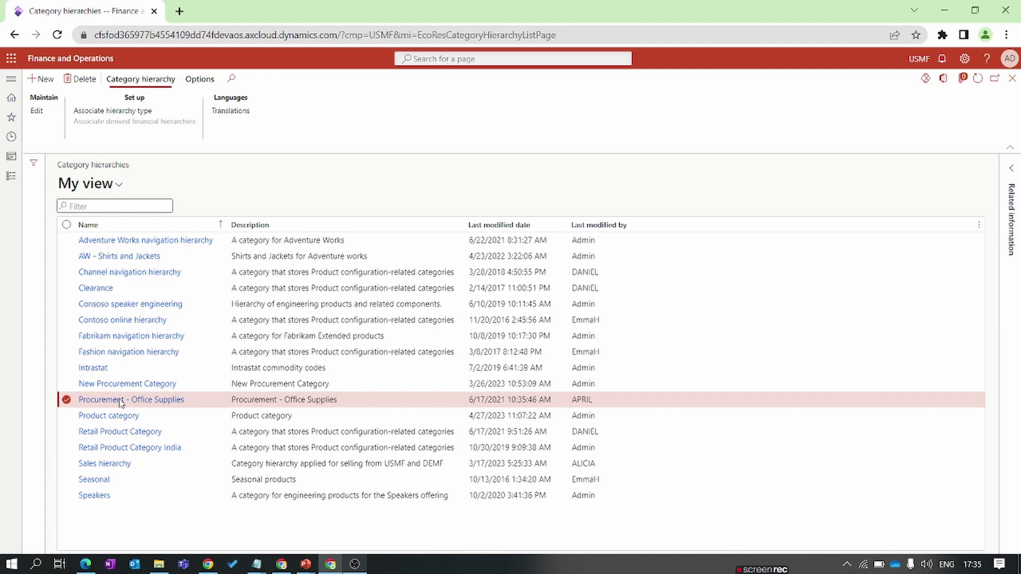
{"action": "left_click", "coordinate": [121, 401]}
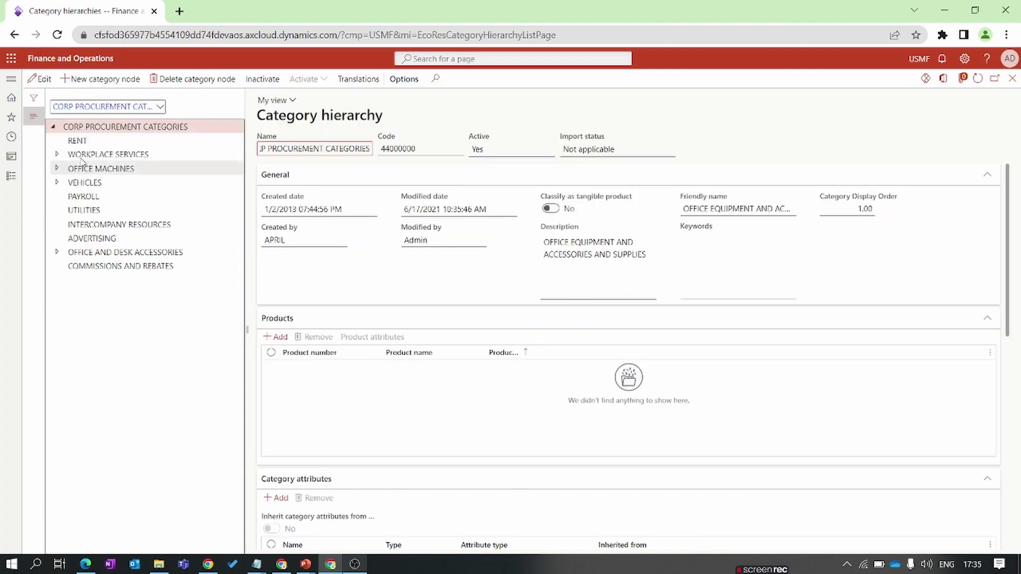
{"action": "left_click", "coordinate": [88, 129]}
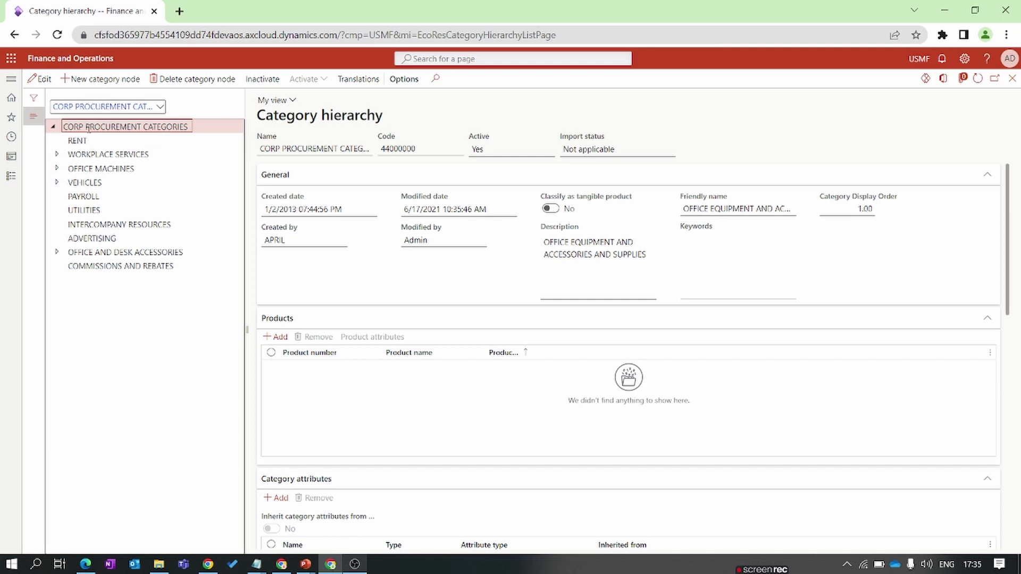
{"action": "left_click", "coordinate": [89, 142]}
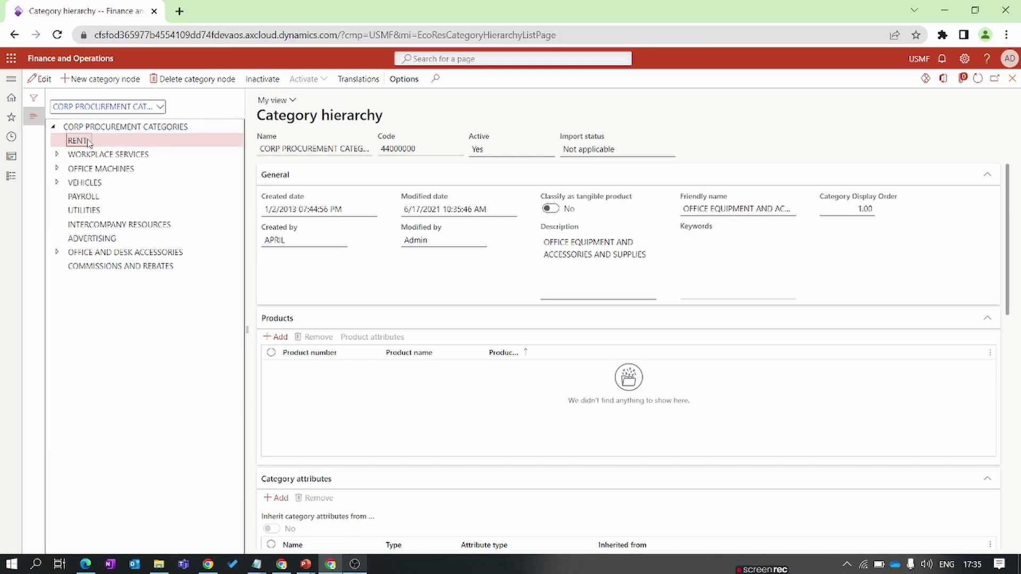
{"action": "left_click", "coordinate": [66, 158]}
{"action": "left_click", "coordinate": [83, 169]}
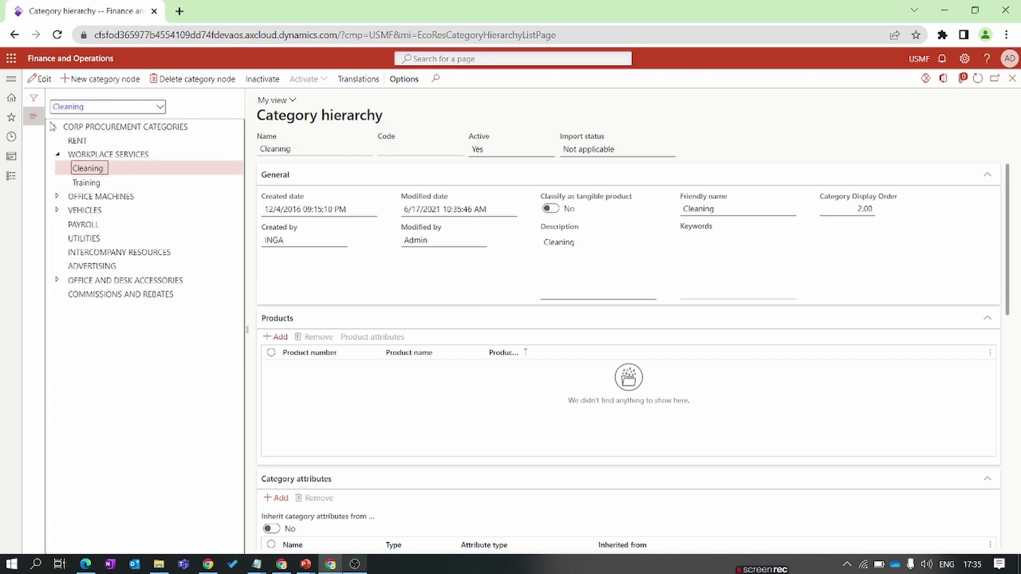
{"action": "left_click", "coordinate": [1009, 80]}
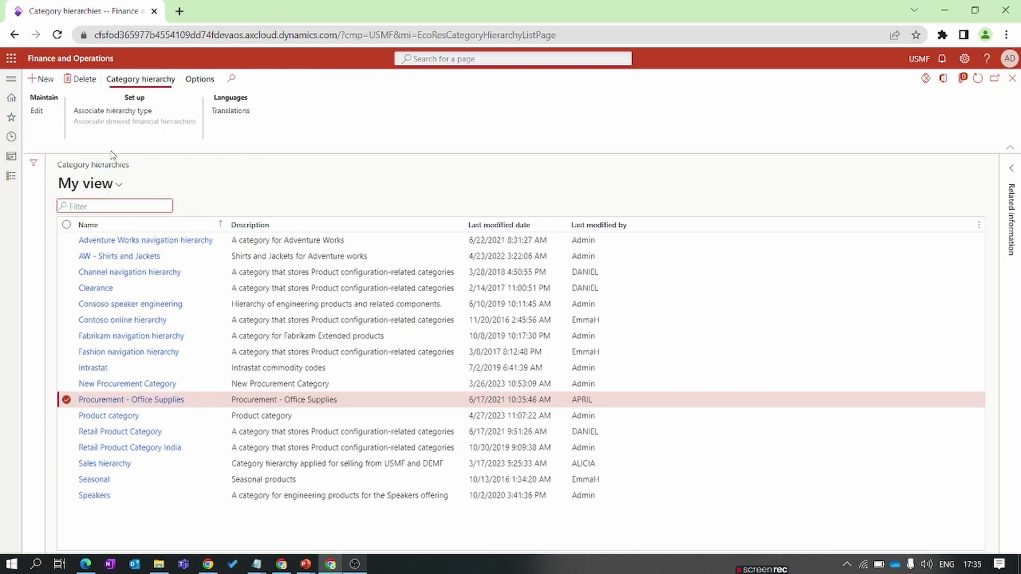
Step: Create a category hierarchy named 'New Product category', using the same text as its description
{"action": "left_click", "coordinate": [41, 79]}
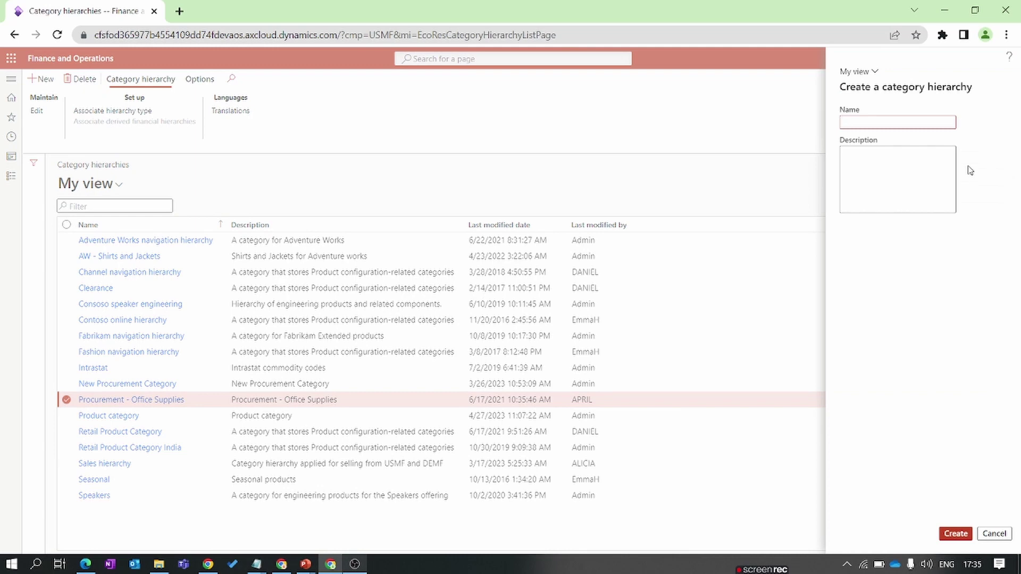
{"action": "type", "text": "New Product category"}
{"action": "key", "text": "ctrl+a"}
{"action": "key", "text": "ctrl+c"}
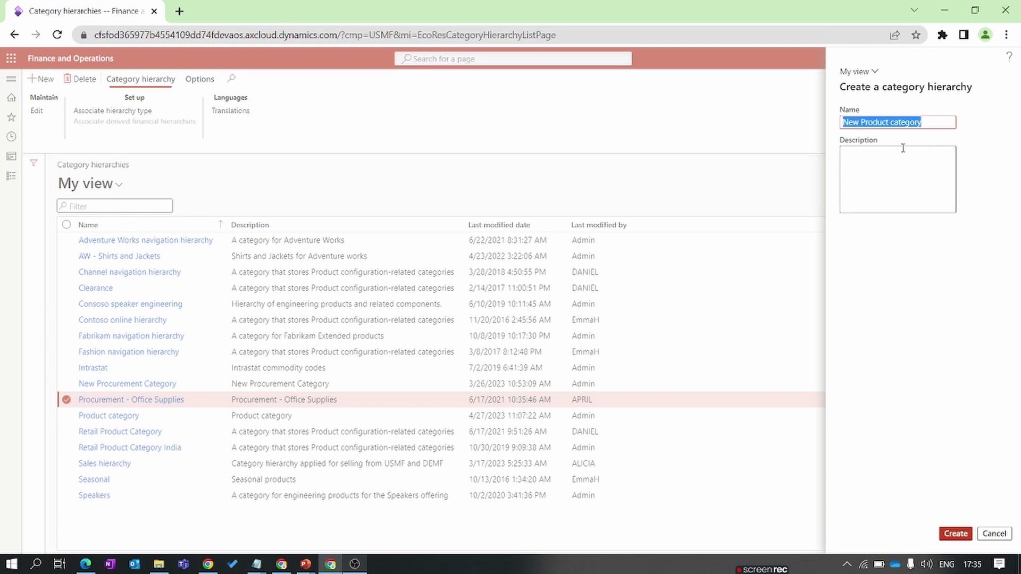
{"action": "left_click", "coordinate": [892, 153]}
{"action": "key", "text": "ctrl+v"}
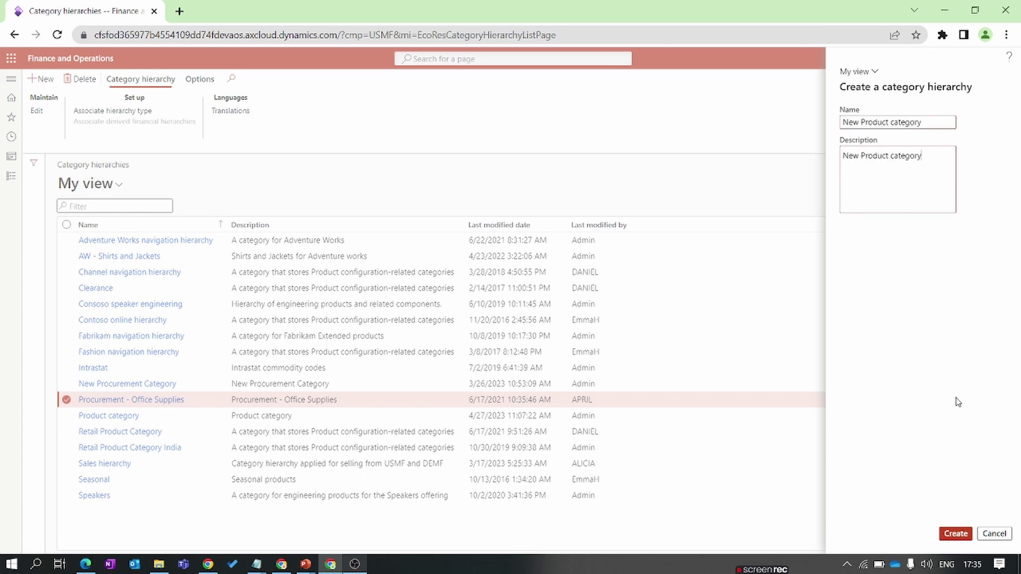
{"action": "left_click", "coordinate": [956, 533]}
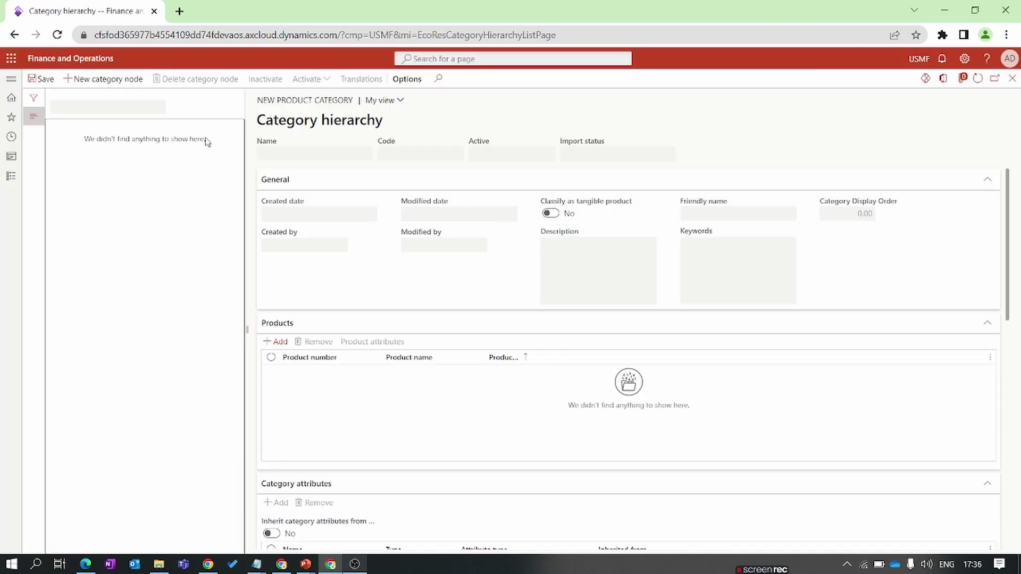
Step: Add and save a top category node named 'Home USE'
{"action": "left_click", "coordinate": [109, 79]}
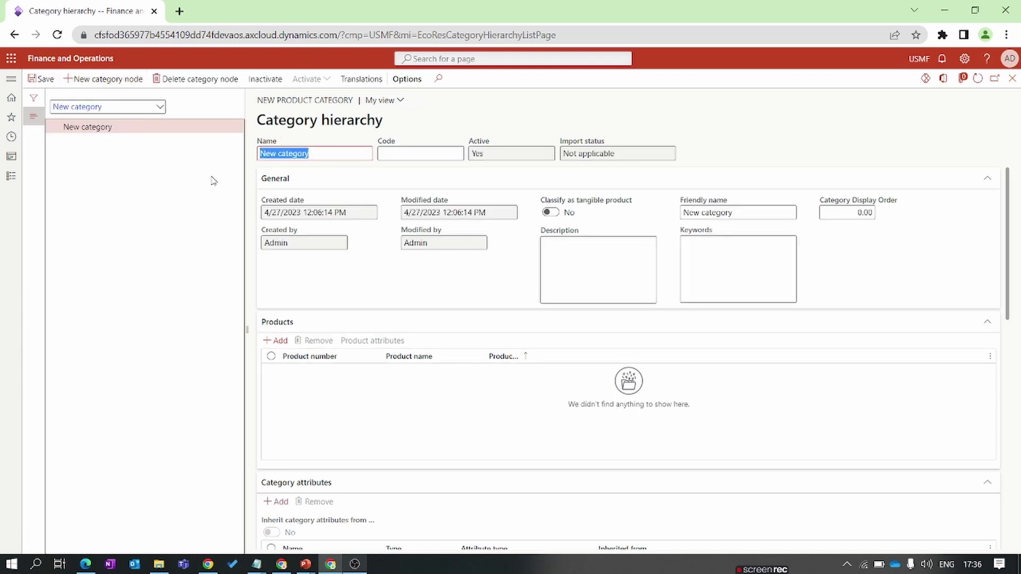
{"action": "key", "text": "BackSpace"}
{"action": "type", "text": "Home "}
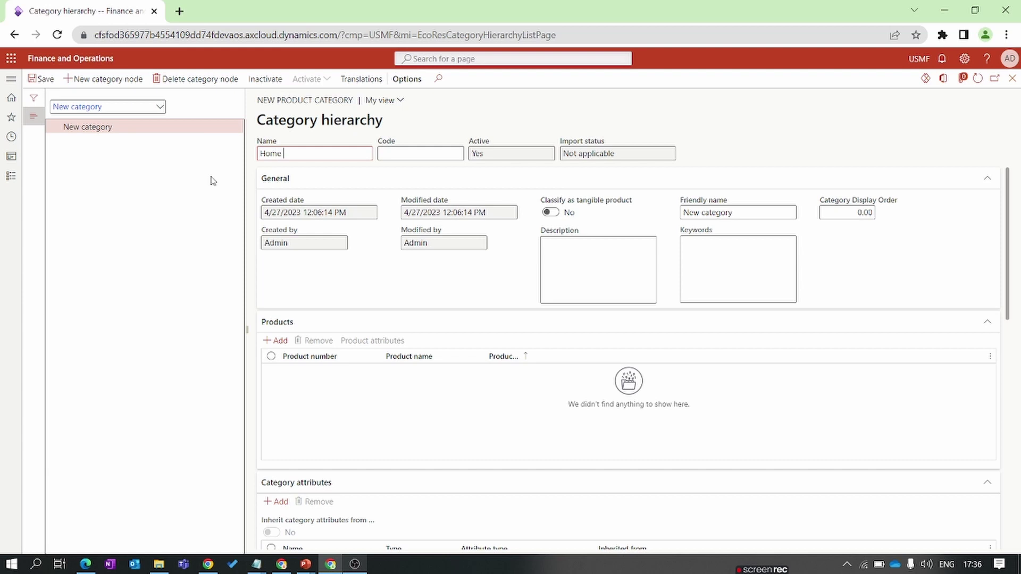
{"action": "type", "text": "US"}
{"action": "type", "text": "e"}
{"action": "type", "text": "E"}
{"action": "left_click", "coordinate": [40, 79]}
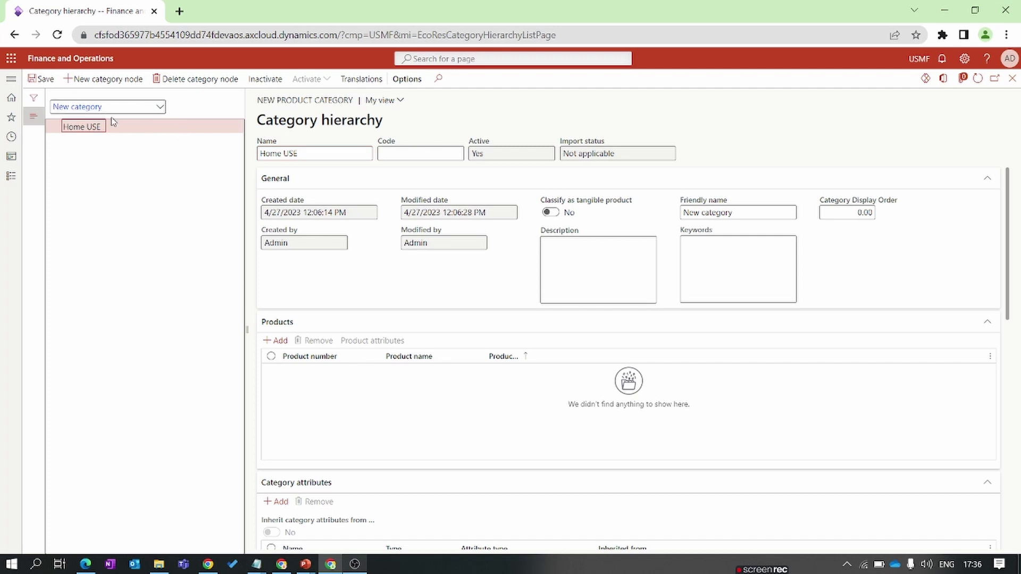
Step: Add a 'Home Appliances' subcategory under Home USE
{"action": "left_click", "coordinate": [109, 79]}
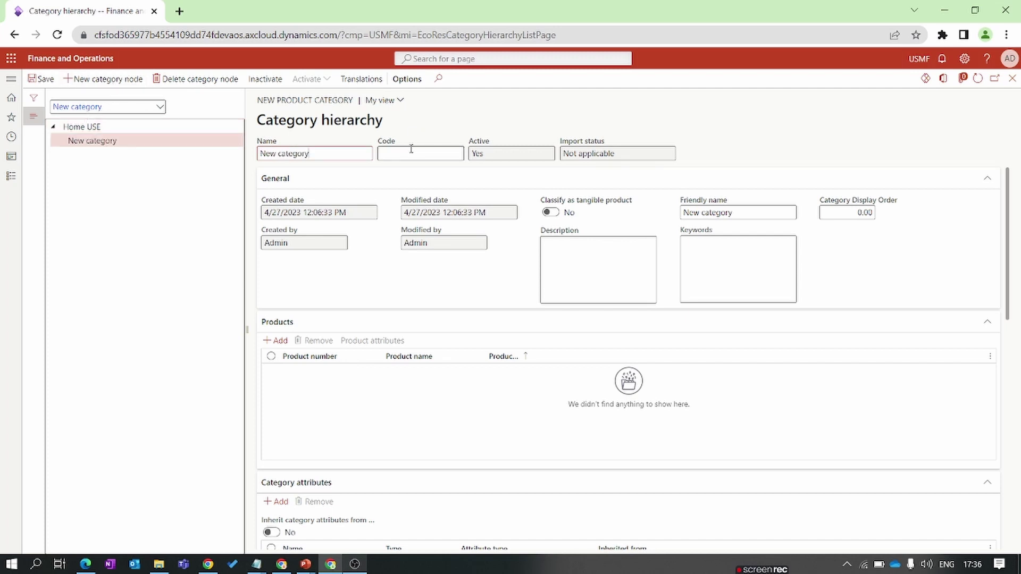
{"action": "left_click_drag", "start_coordinate": [323, 155], "coordinate": [241, 173]}
{"action": "key", "text": "BackSpace"}
{"action": "type", "text": "Home Appliances"}
{"action": "left_click", "coordinate": [109, 140]}
Step: Add a second subcategory under Home USE and clear its default name
{"action": "left_click", "coordinate": [96, 126]}
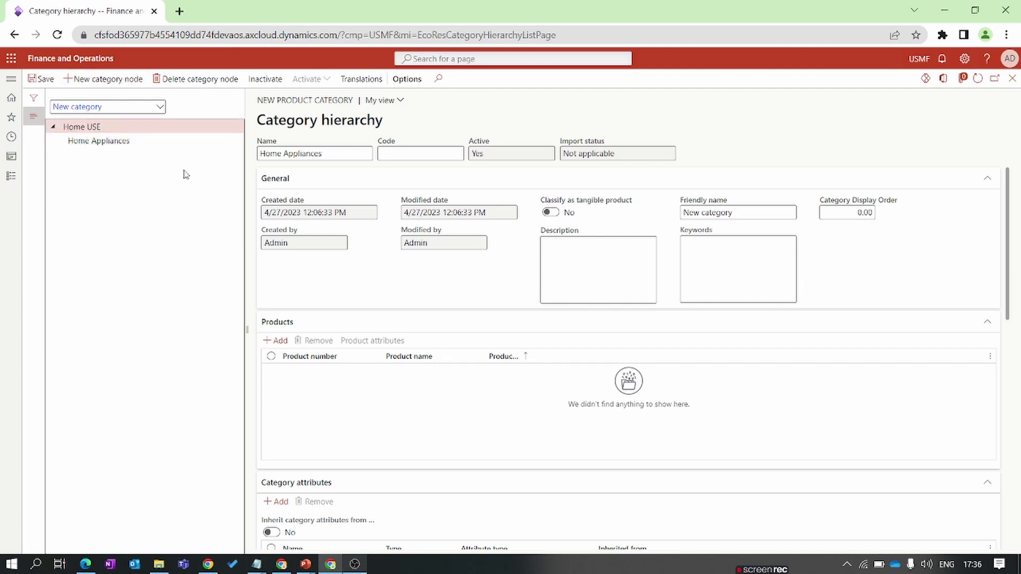
{"action": "key", "text": "alt+n"}
{"action": "left_click_drag", "start_coordinate": [327, 151], "coordinate": [226, 164]}
{"action": "key", "text": "BackSpace"}
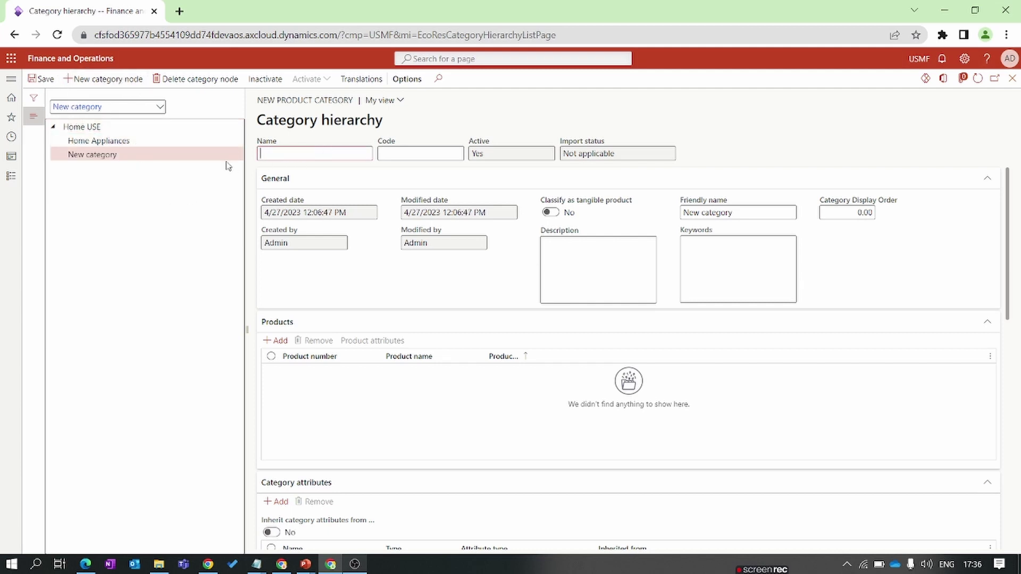
Step: Name the new node 'Home FAN' and add 'Washing machine' under Home Appliances
{"action": "type", "text": "Home FAN"}
{"action": "left_click", "coordinate": [137, 143]}
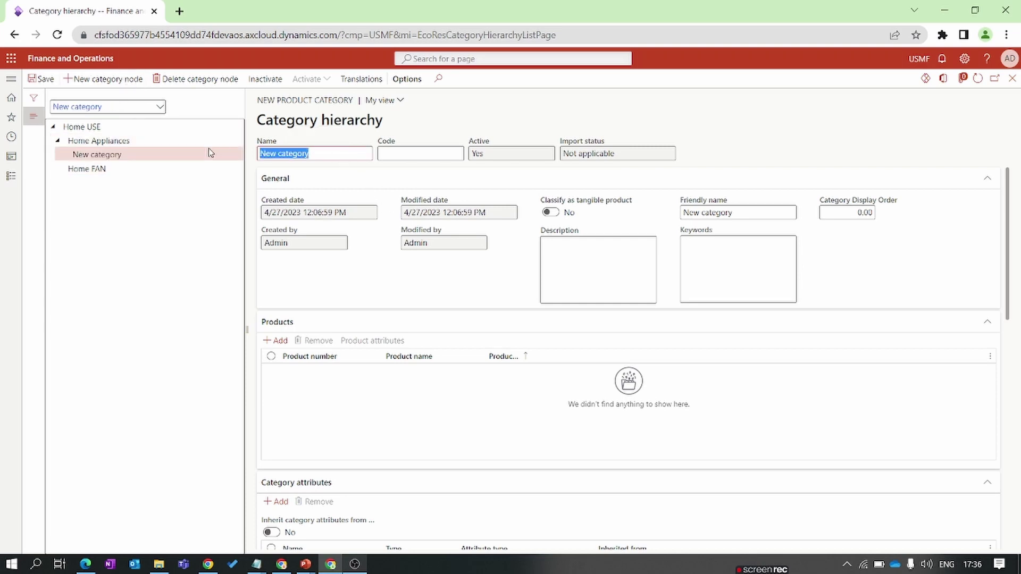
{"action": "key", "text": "BackSpace"}
{"action": "type", "text": "W"}
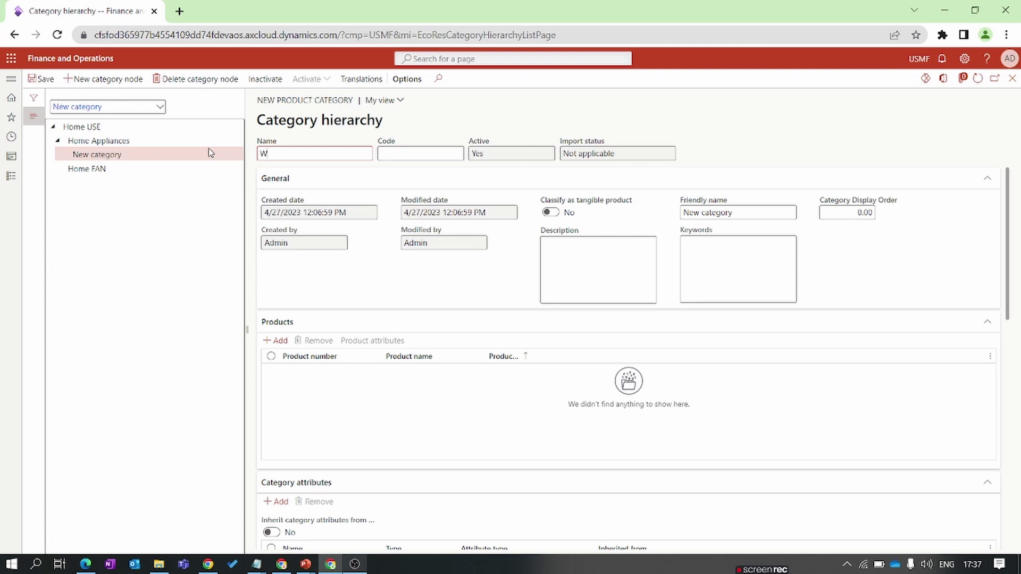
{"action": "type", "text": "ashing machine"}
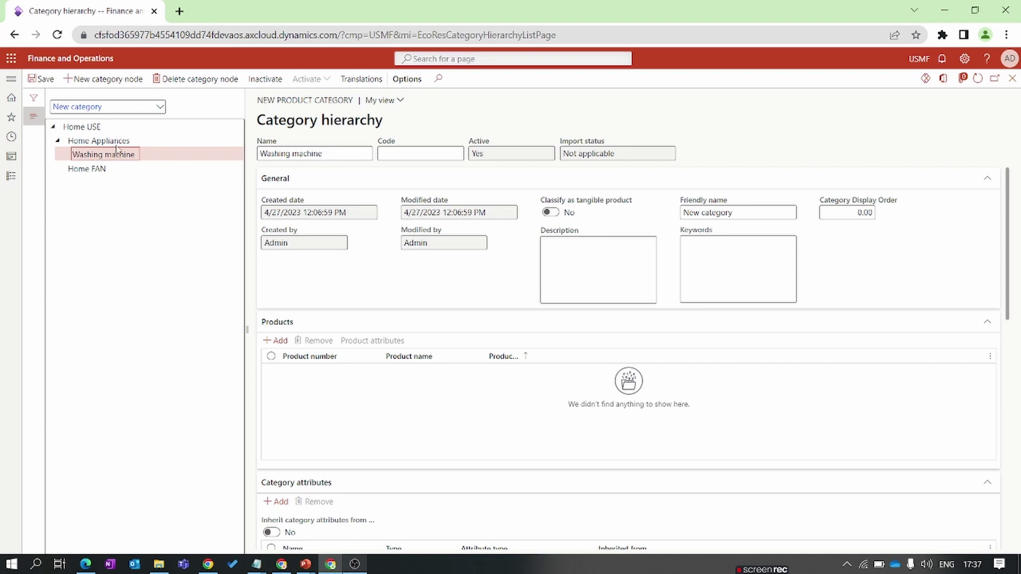
Step: Add 'cooler' under Home Appliances, save, and review Home USE, Home Appliances and Washing machine
{"action": "left_click", "coordinate": [117, 141]}
{"action": "left_click", "coordinate": [114, 82]}
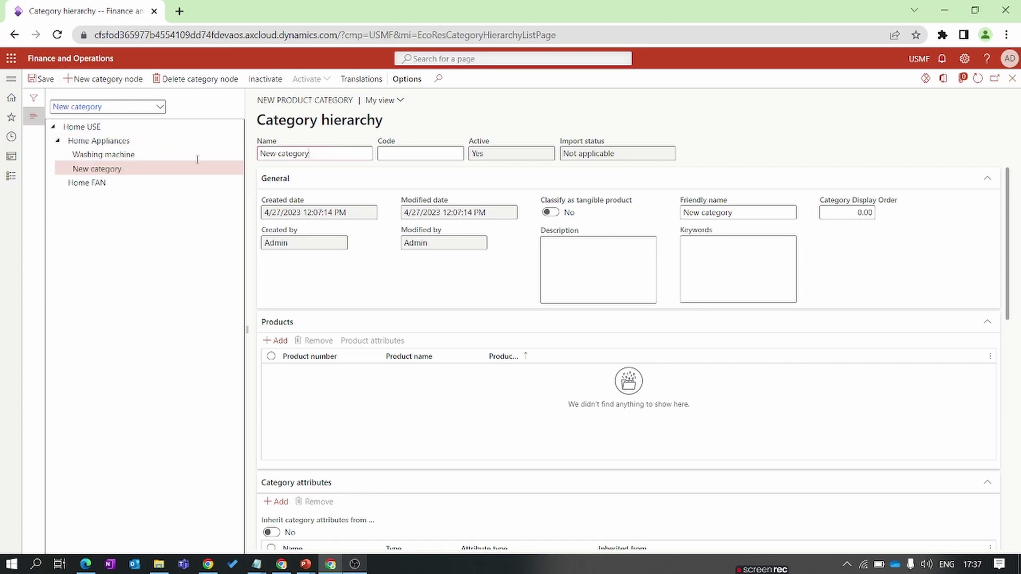
{"action": "key", "text": "BackSpace"}
{"action": "type", "text": "cooler"}
{"action": "left_click", "coordinate": [42, 78]}
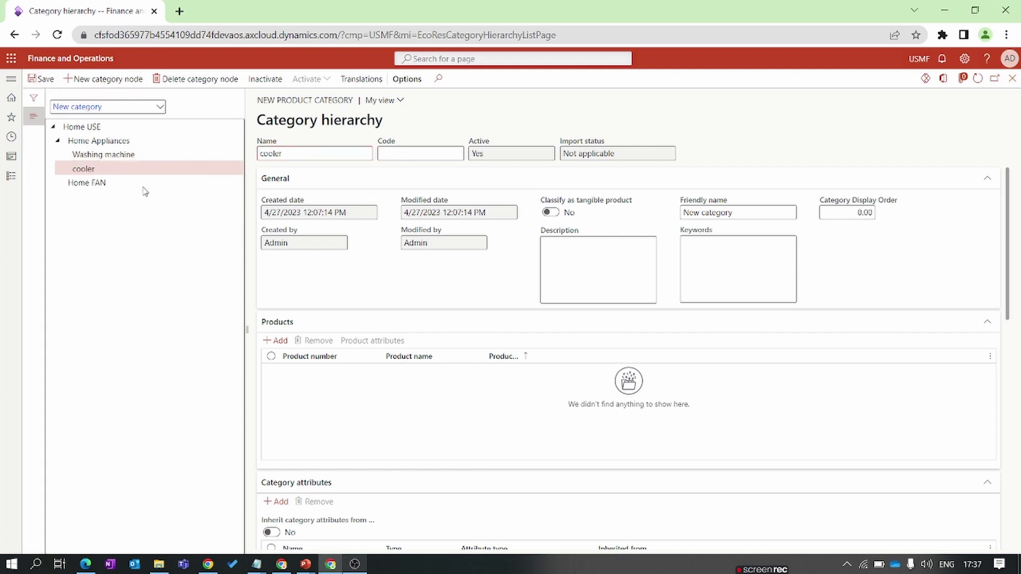
{"action": "left_click", "coordinate": [110, 132]}
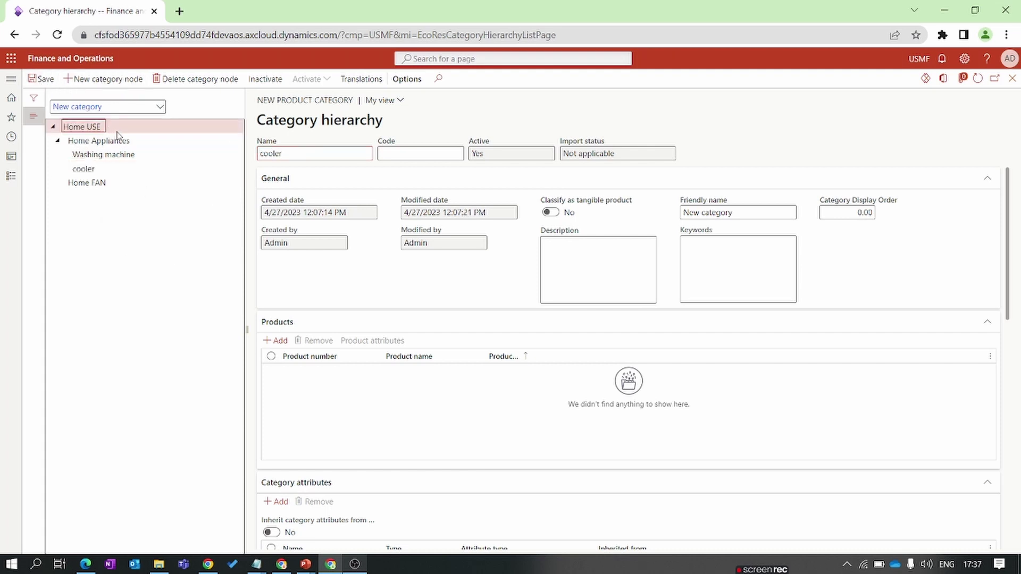
{"action": "left_click", "coordinate": [141, 144]}
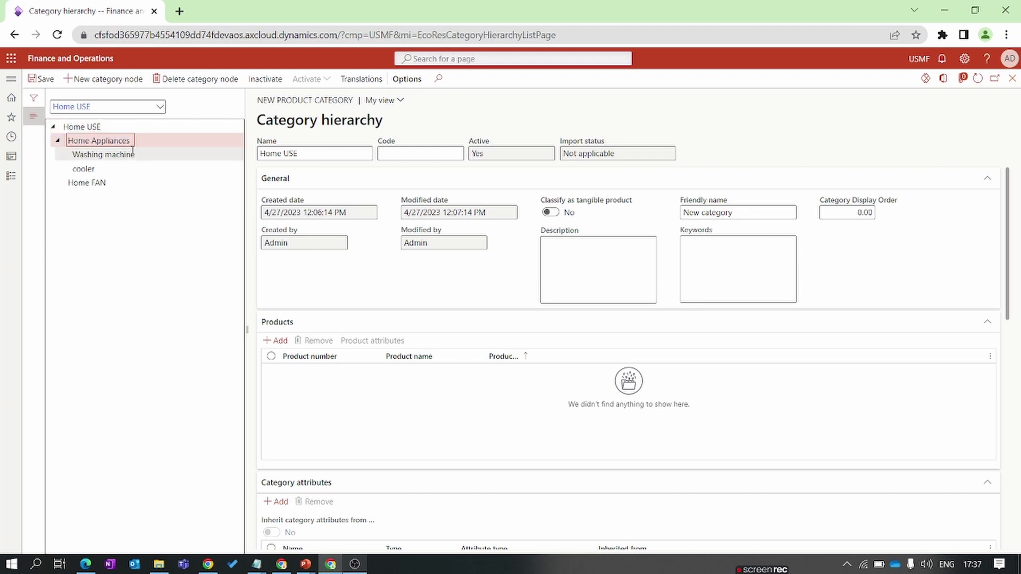
{"action": "left_click", "coordinate": [138, 159]}
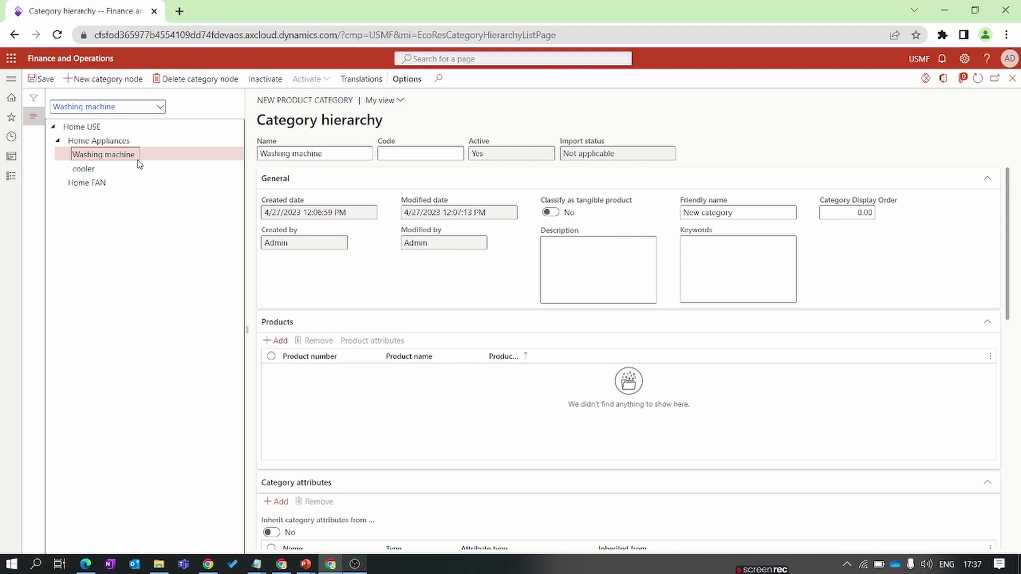
Step: Visit Procurement categories, then return and open Category hierarchy role associations
{"action": "left_click", "coordinate": [11, 175]}
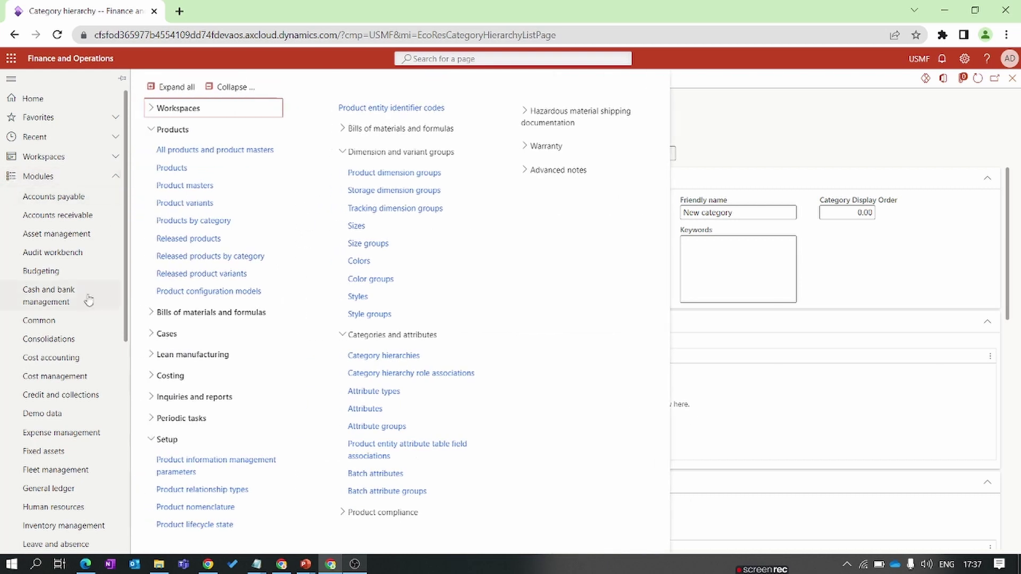
{"action": "scroll", "coordinate": [93, 396], "scroll_direction": "down", "scroll_amount": 1}
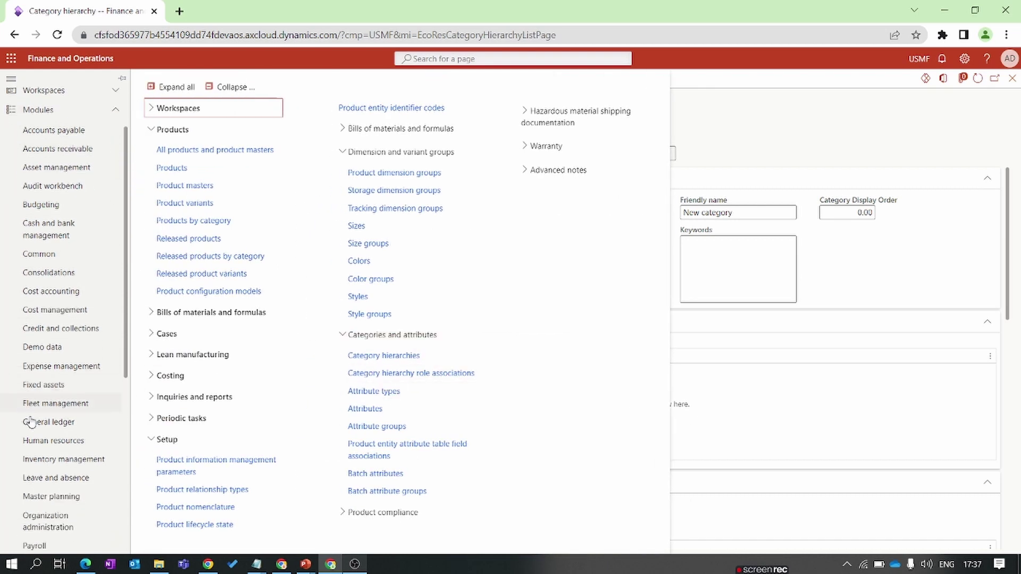
{"action": "scroll", "coordinate": [32, 425], "scroll_direction": "down", "scroll_amount": 4}
{"action": "left_click", "coordinate": [73, 302]}
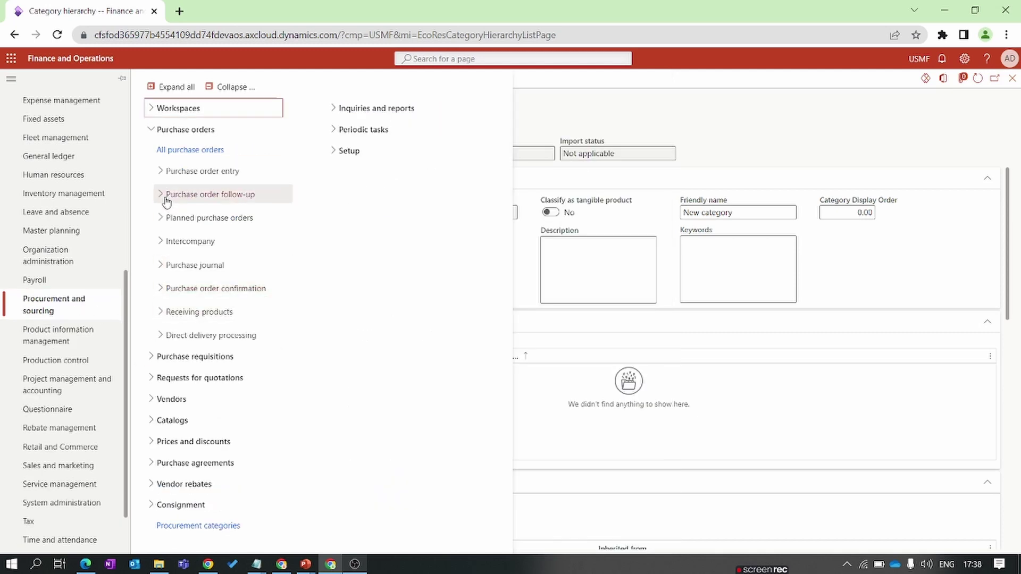
{"action": "left_click", "coordinate": [176, 525]}
{"action": "key", "text": "alt+Left"}
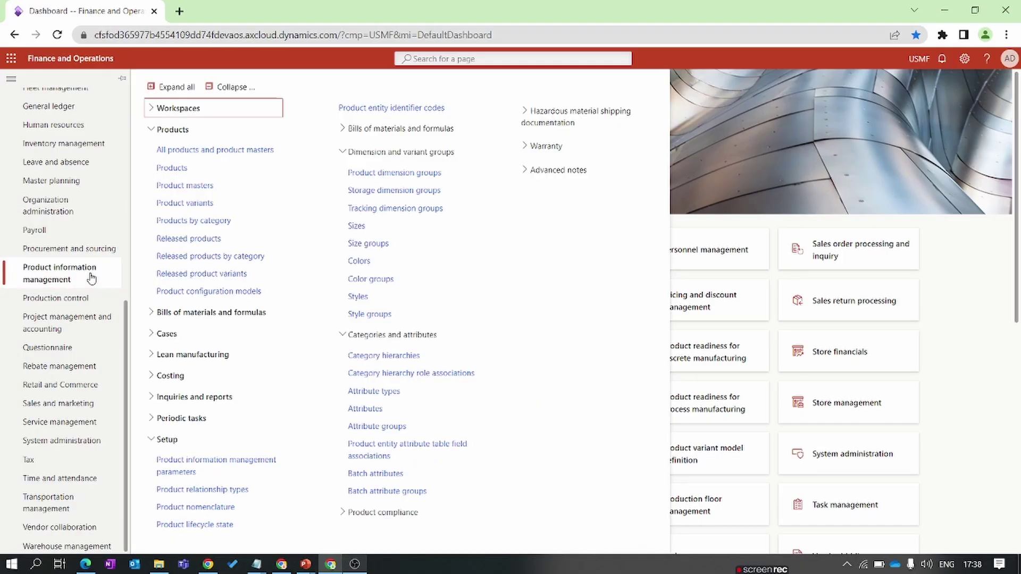
{"action": "left_click", "coordinate": [383, 372]}
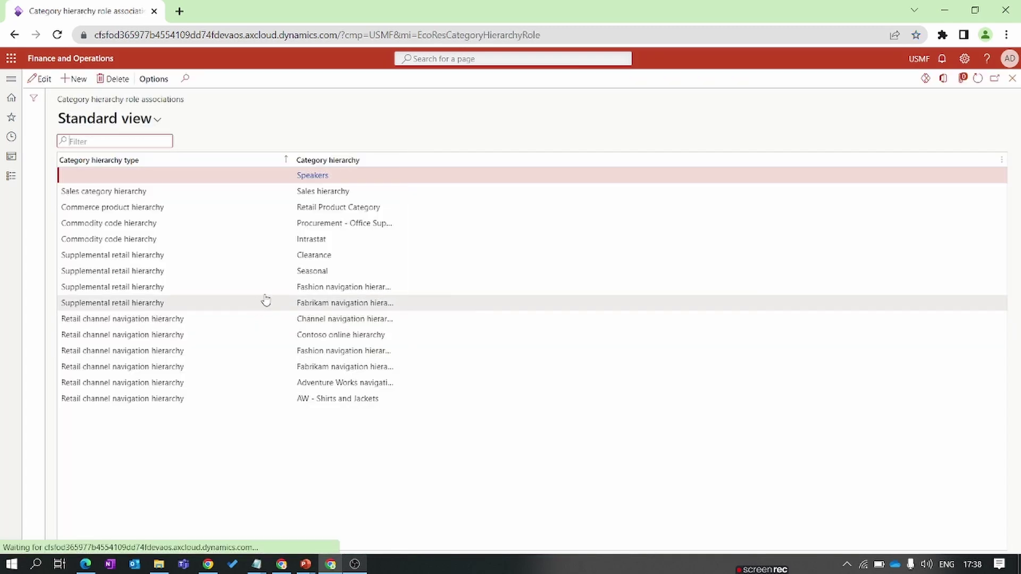
Step: Add an association row of type Procurement category hierarchy using 'New Product category'
{"action": "left_click", "coordinate": [71, 79]}
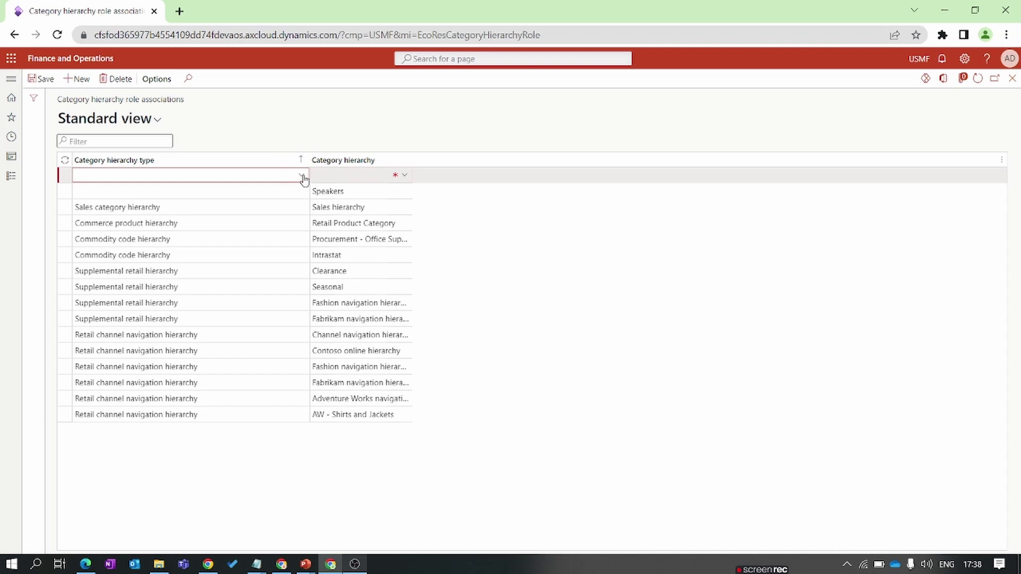
{"action": "left_click", "coordinate": [303, 176]}
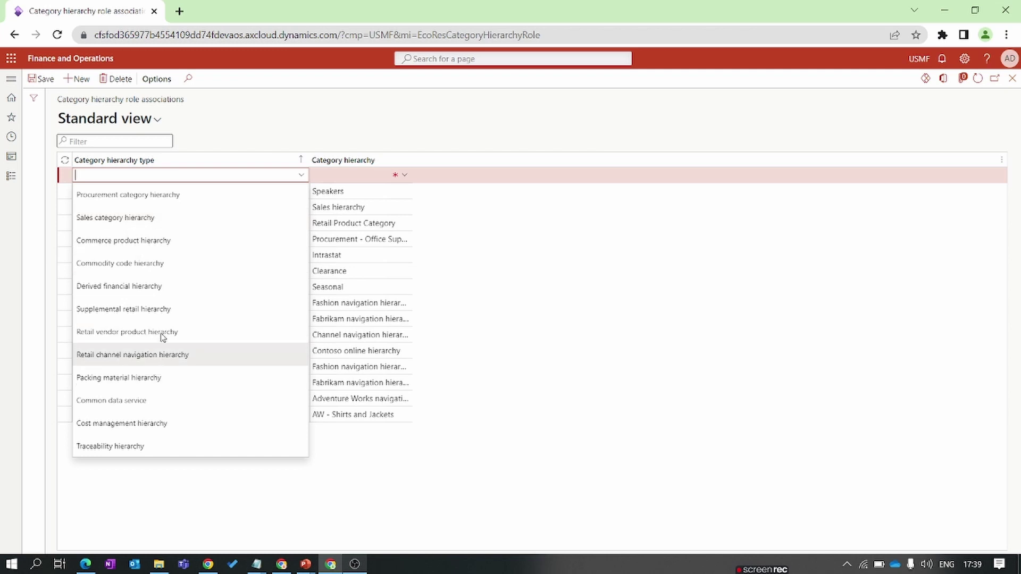
{"action": "left_click", "coordinate": [158, 194]}
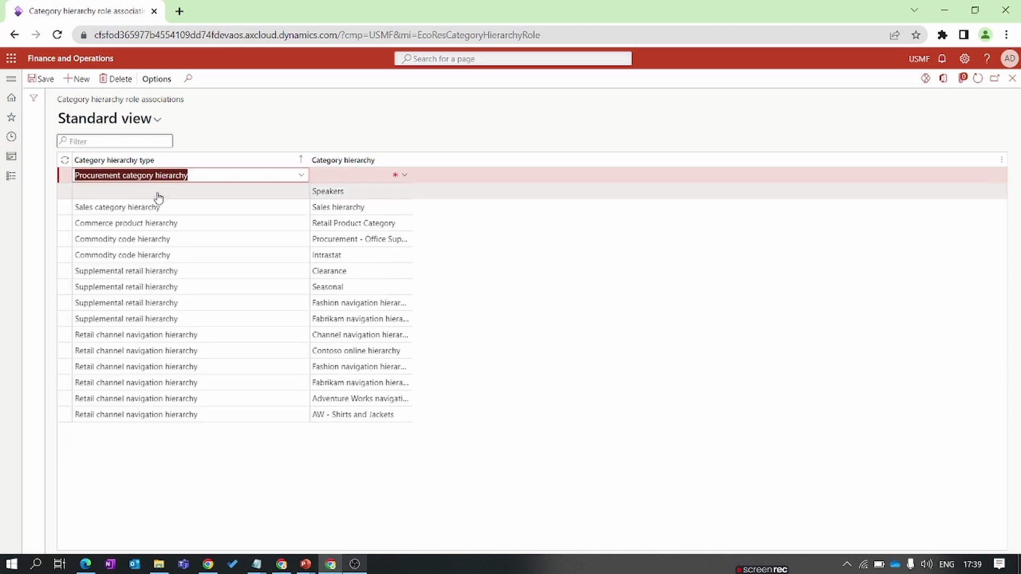
{"action": "left_click", "coordinate": [407, 178]}
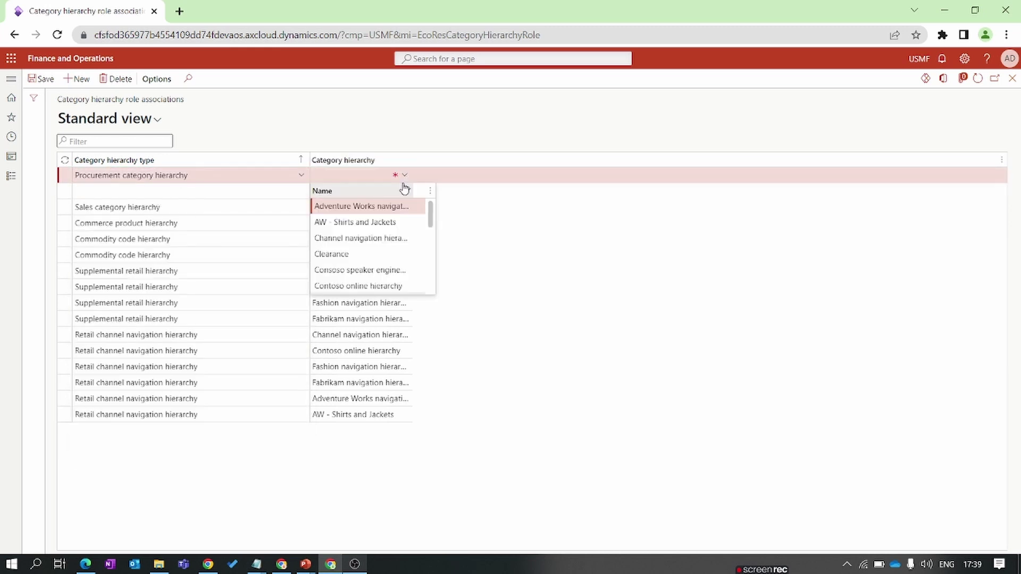
{"action": "scroll", "coordinate": [374, 279], "scroll_direction": "down", "scroll_amount": 5}
{"action": "scroll", "coordinate": [372, 276], "scroll_direction": "up", "scroll_amount": 2}
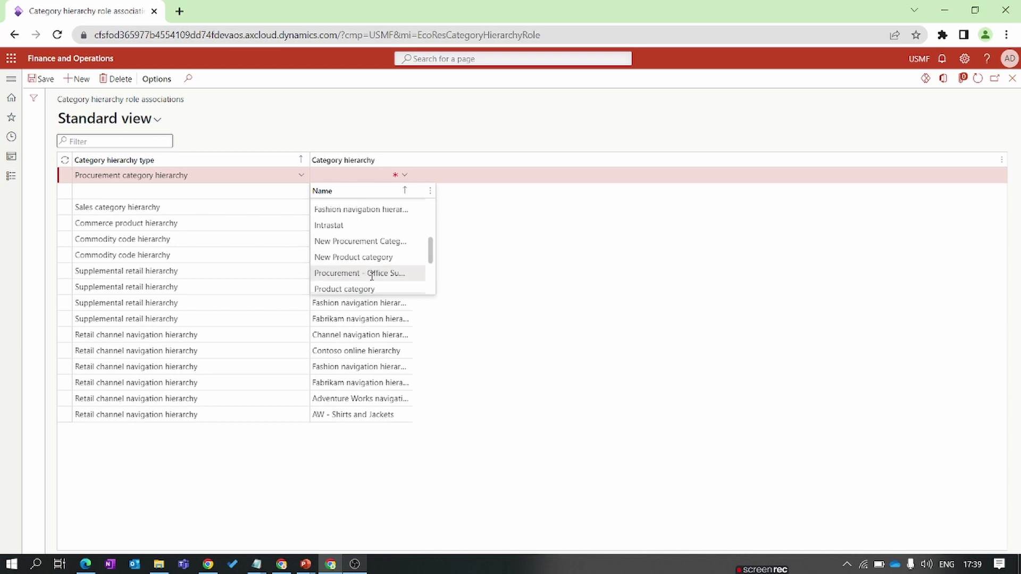
{"action": "left_click", "coordinate": [375, 257]}
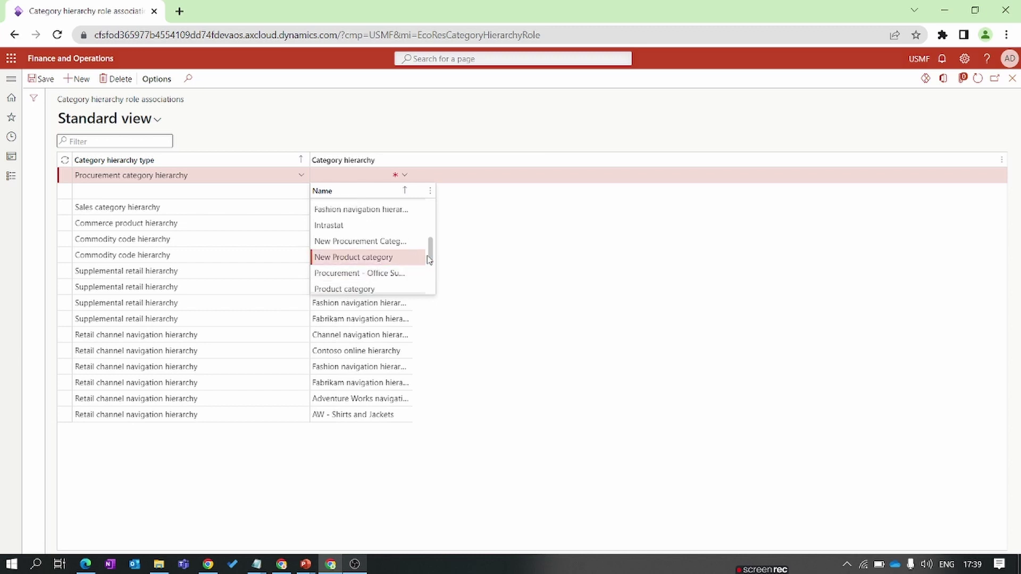
{"action": "left_click", "coordinate": [503, 228]}
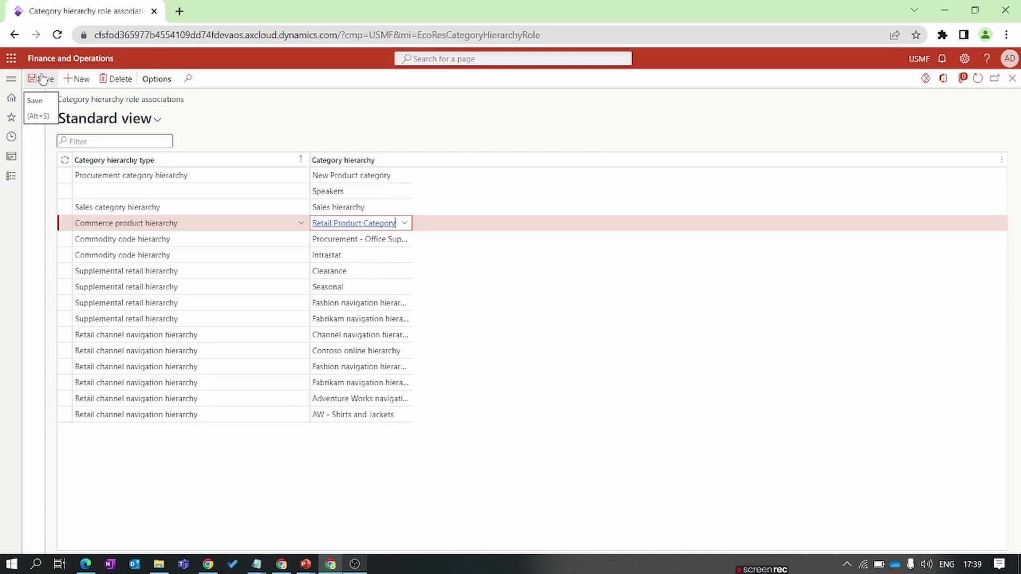
Step: Open Procurement categories and expand Home Appliances to show cooler and Washing machine
{"action": "left_click", "coordinate": [11, 177]}
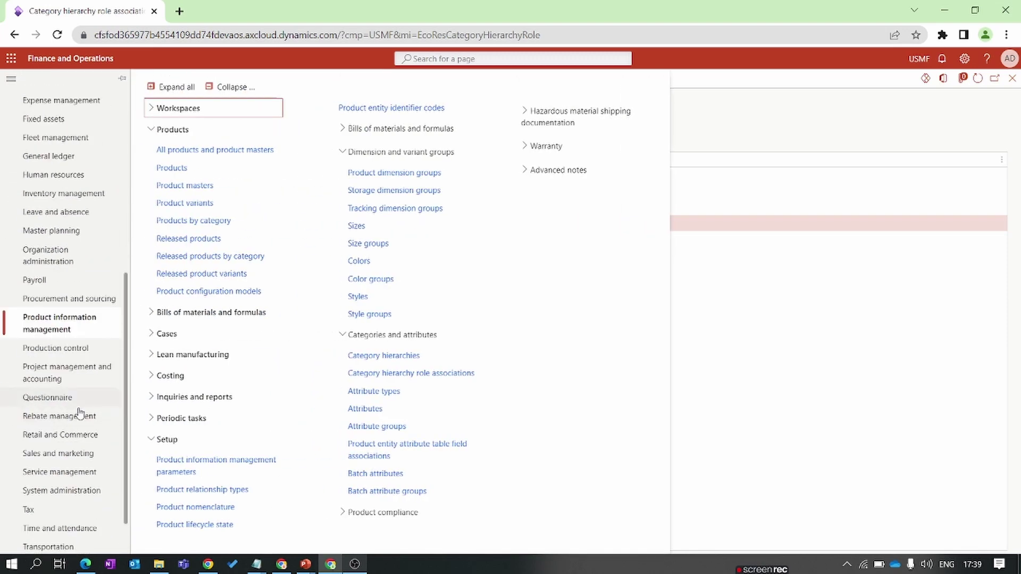
{"action": "left_click", "coordinate": [77, 300]}
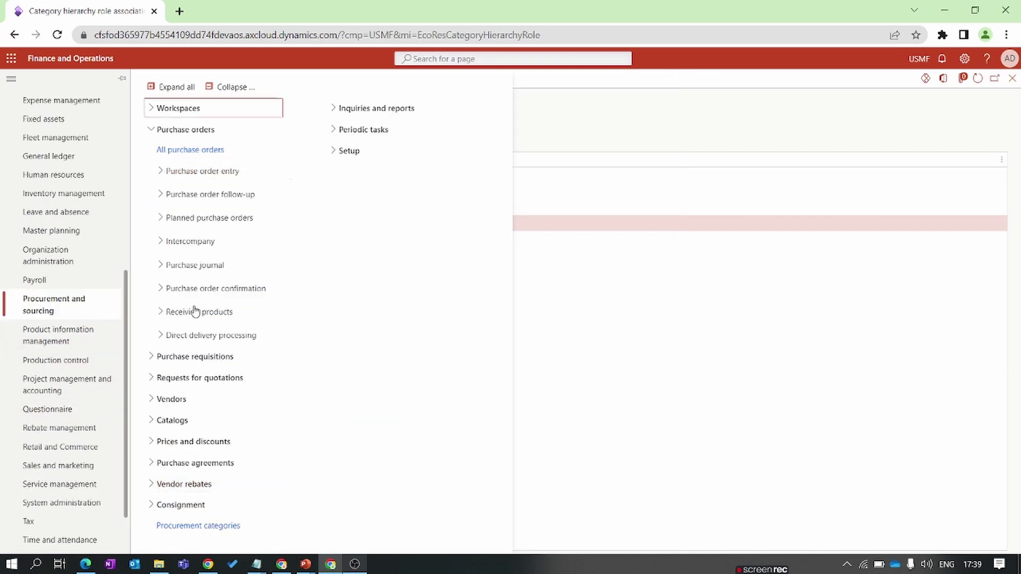
{"action": "left_click", "coordinate": [171, 527]}
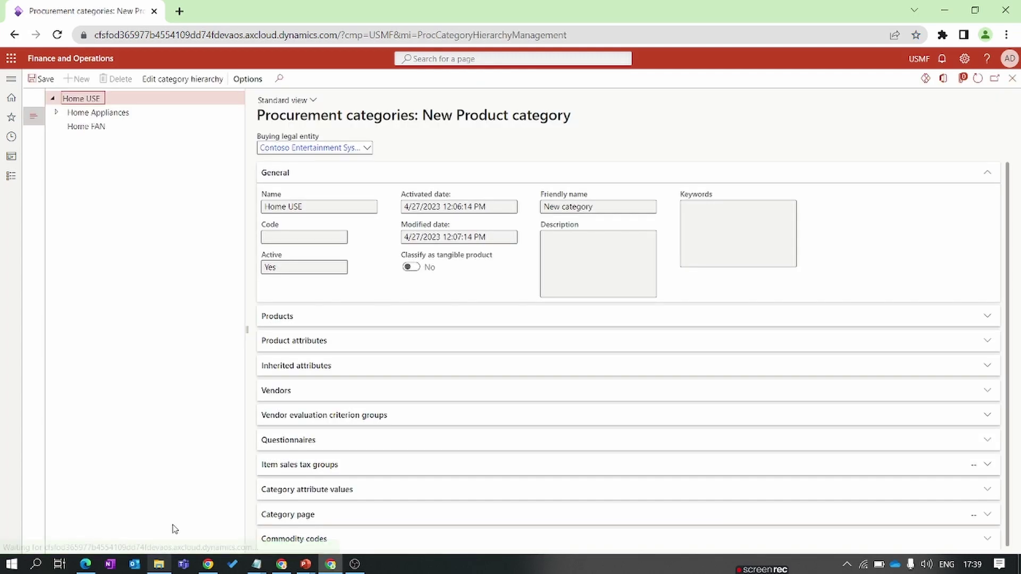
{"action": "left_click", "coordinate": [63, 114]}
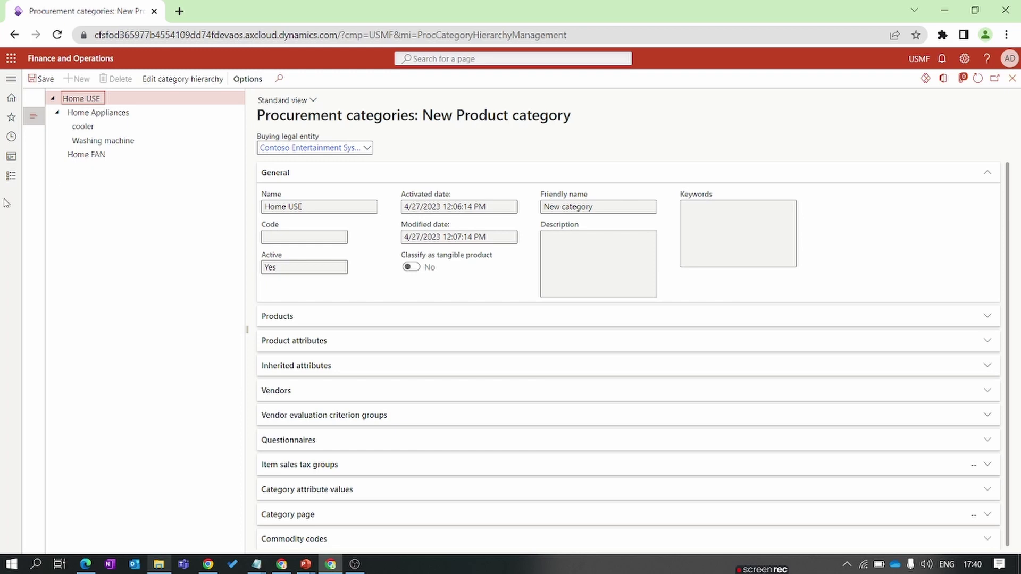
{"action": "left_click", "coordinate": [11, 176]}
{"action": "scroll", "coordinate": [110, 337], "scroll_direction": "down", "scroll_amount": 5}
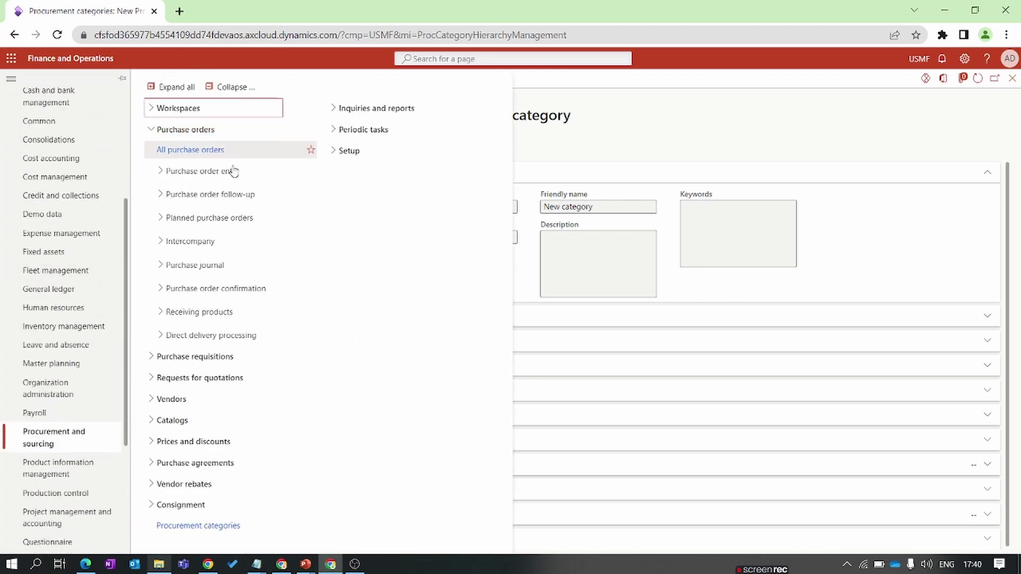
Step: Select product 0001 in Products and view its categories (Retail Product Category, Accessory Kits)
{"action": "left_click", "coordinate": [74, 468]}
{"action": "left_click", "coordinate": [237, 147]}
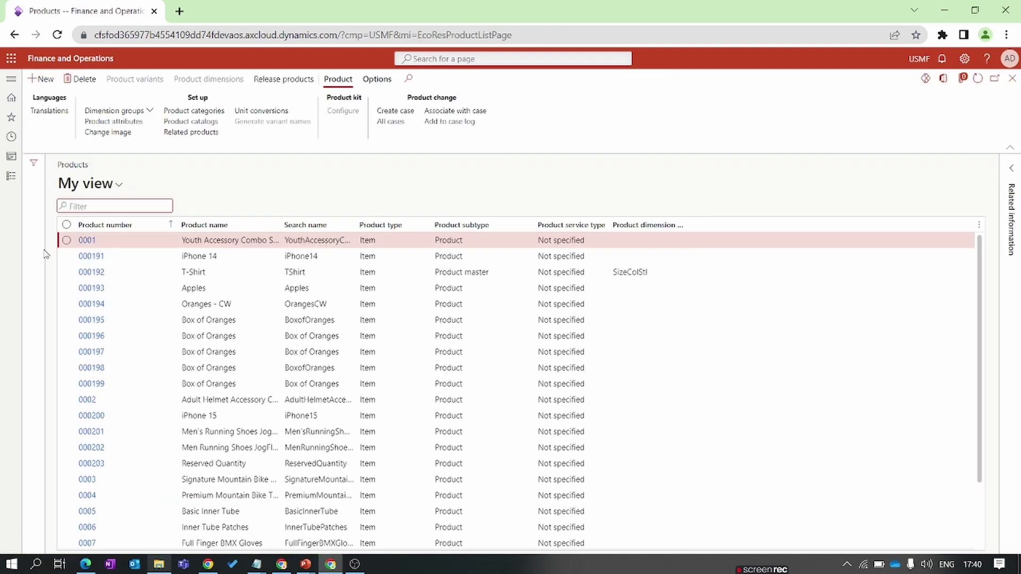
{"action": "left_click", "coordinate": [66, 241]}
{"action": "left_click", "coordinate": [67, 242]}
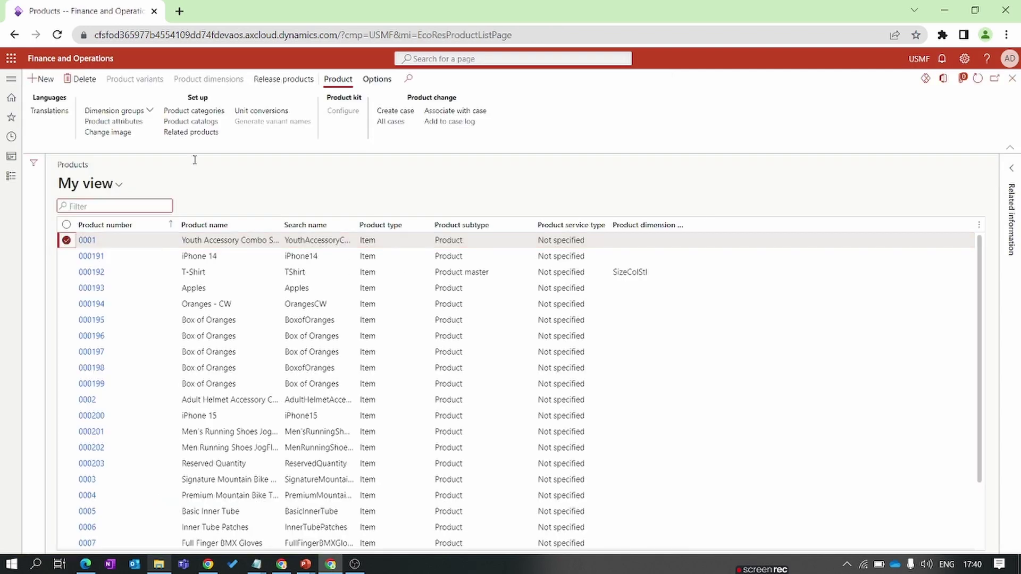
{"action": "left_click", "coordinate": [215, 113]}
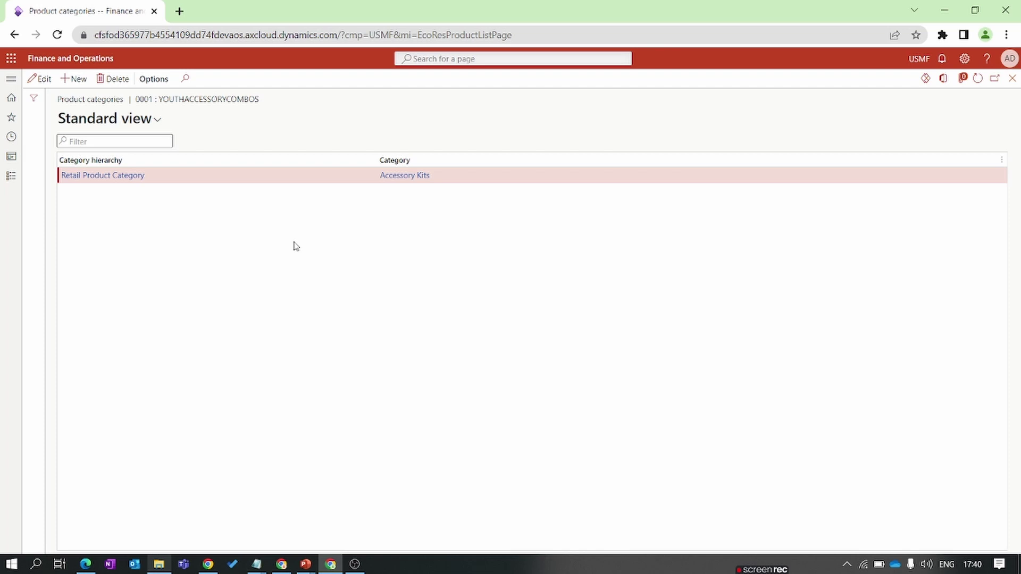
{"action": "left_click", "coordinate": [11, 181]}
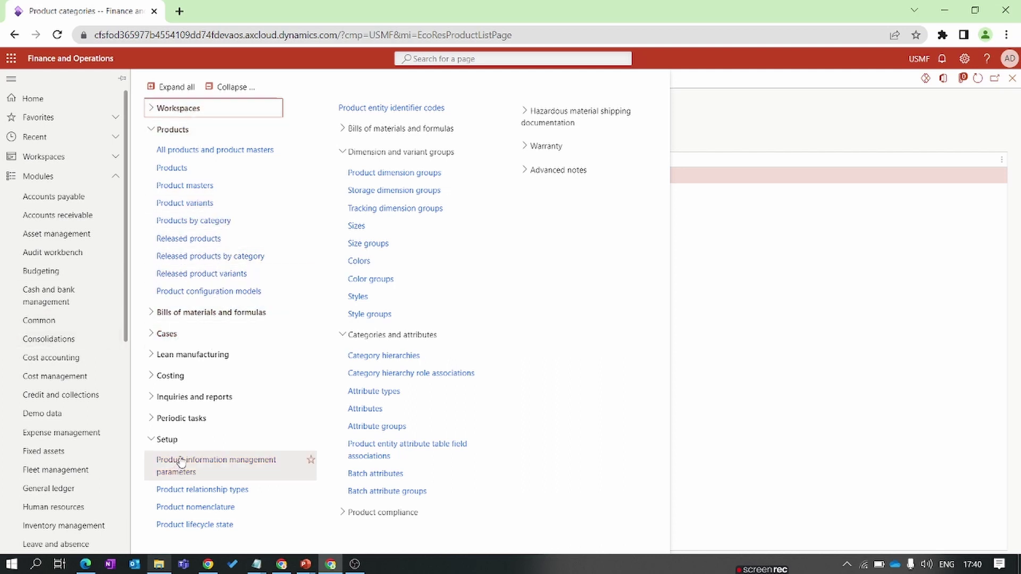
Step: Open the Product category hierarchy and select its Electric home node
{"action": "scroll", "coordinate": [98, 456], "scroll_direction": "down", "scroll_amount": 1}
{"action": "left_click", "coordinate": [384, 358]}
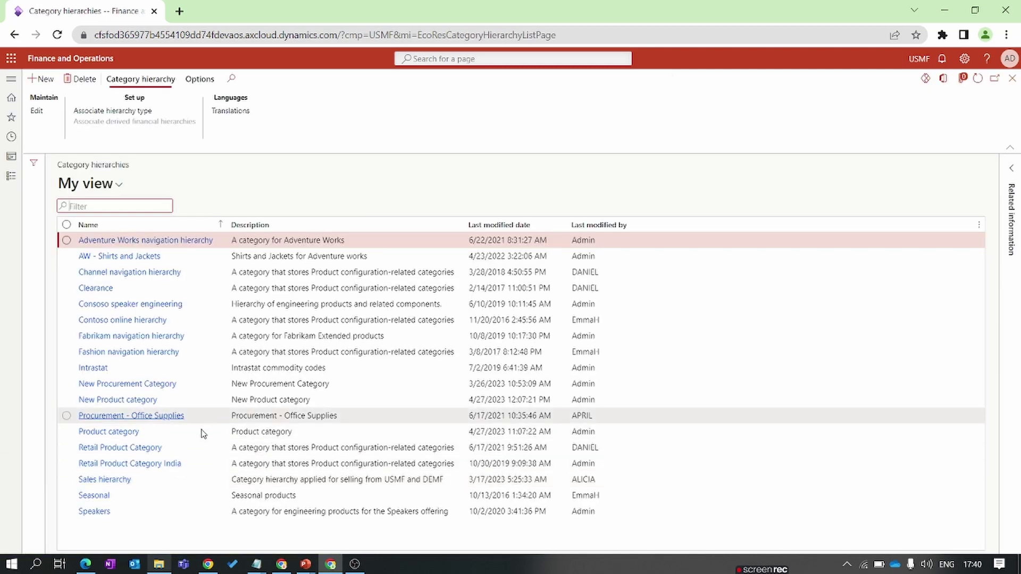
{"action": "left_click", "coordinate": [183, 434]}
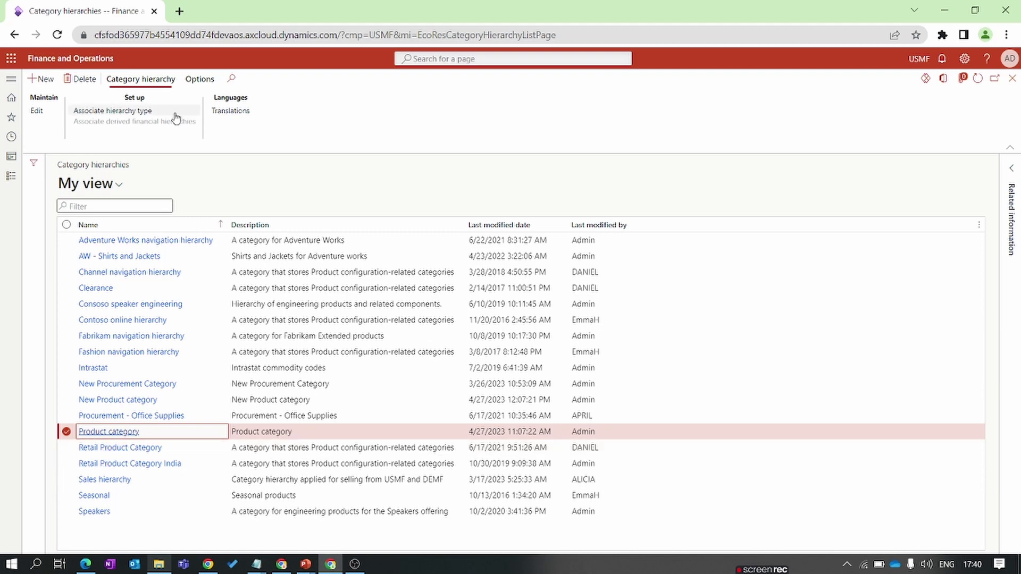
{"action": "left_click", "coordinate": [116, 433]}
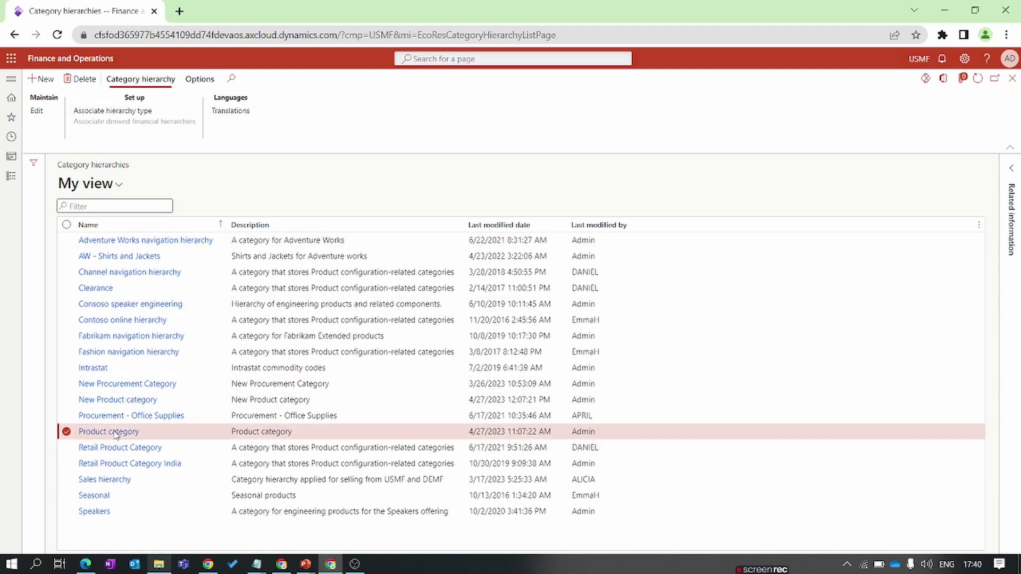
{"action": "left_click", "coordinate": [115, 142]}
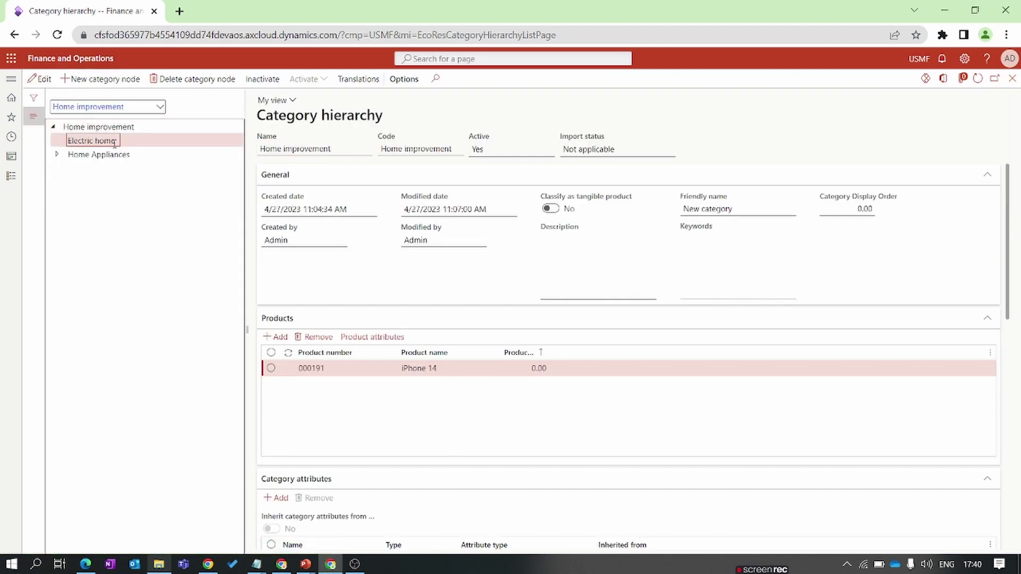
{"action": "left_click", "coordinate": [58, 154]}
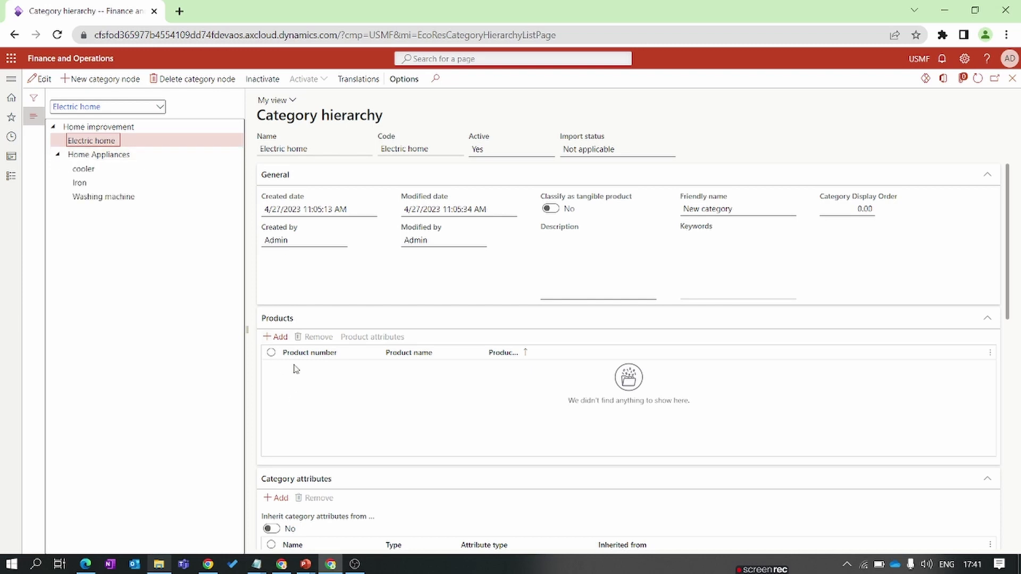
Step: Add products 000192 T-Shirt and 000193 Apples to Electric home
{"action": "left_click", "coordinate": [277, 340]}
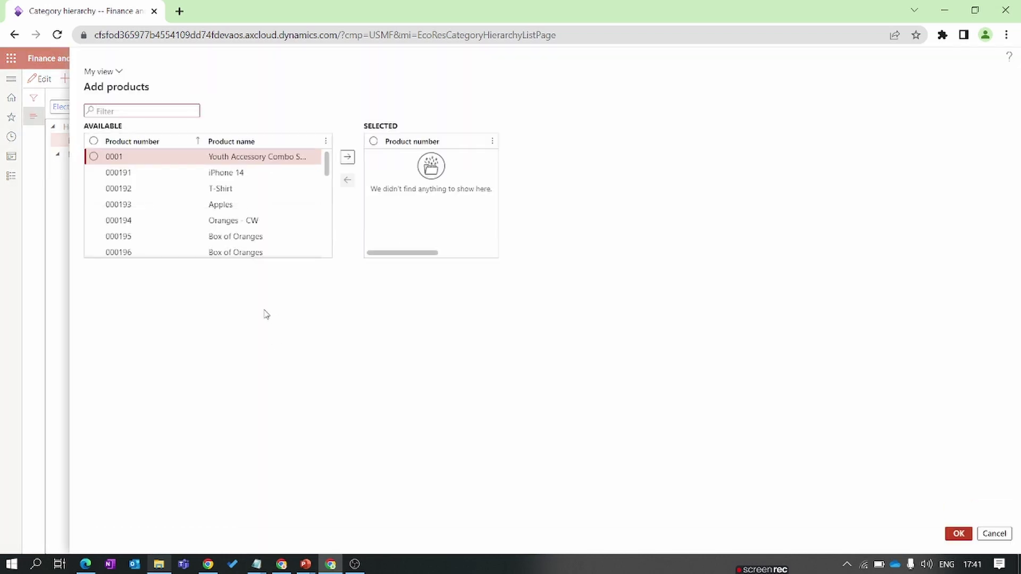
{"action": "left_click", "coordinate": [250, 189]}
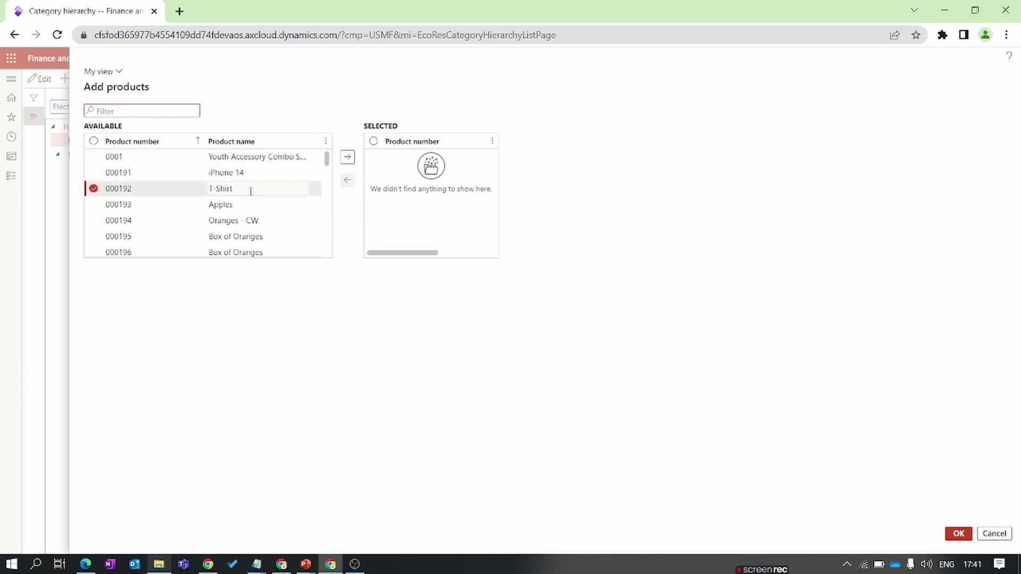
{"action": "left_click", "coordinate": [93, 206]}
{"action": "left_click", "coordinate": [348, 157]}
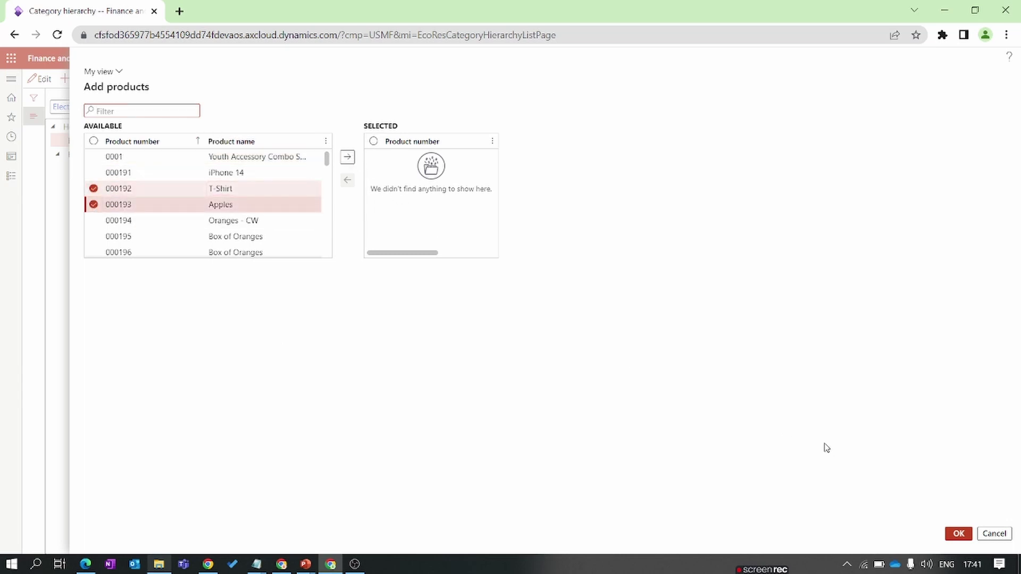
{"action": "left_click", "coordinate": [959, 533]}
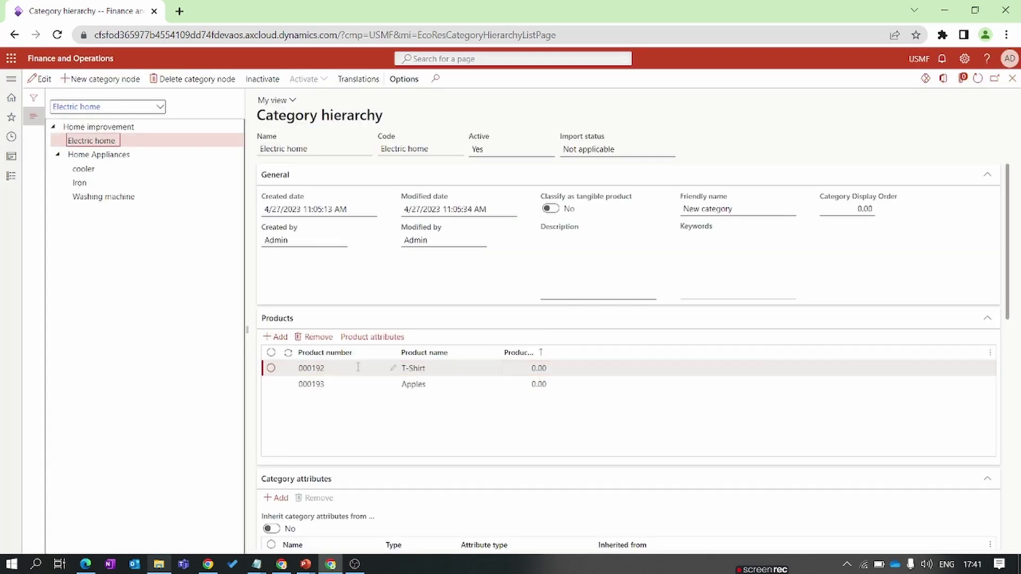
{"action": "left_click", "coordinate": [358, 368]}
{"action": "left_click", "coordinate": [351, 385]}
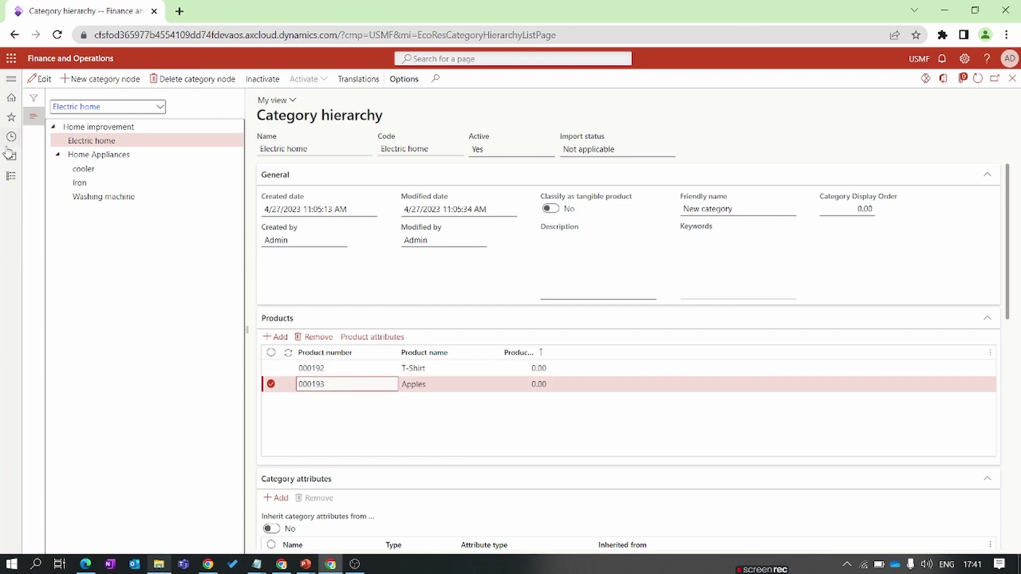
{"action": "left_click", "coordinate": [10, 180]}
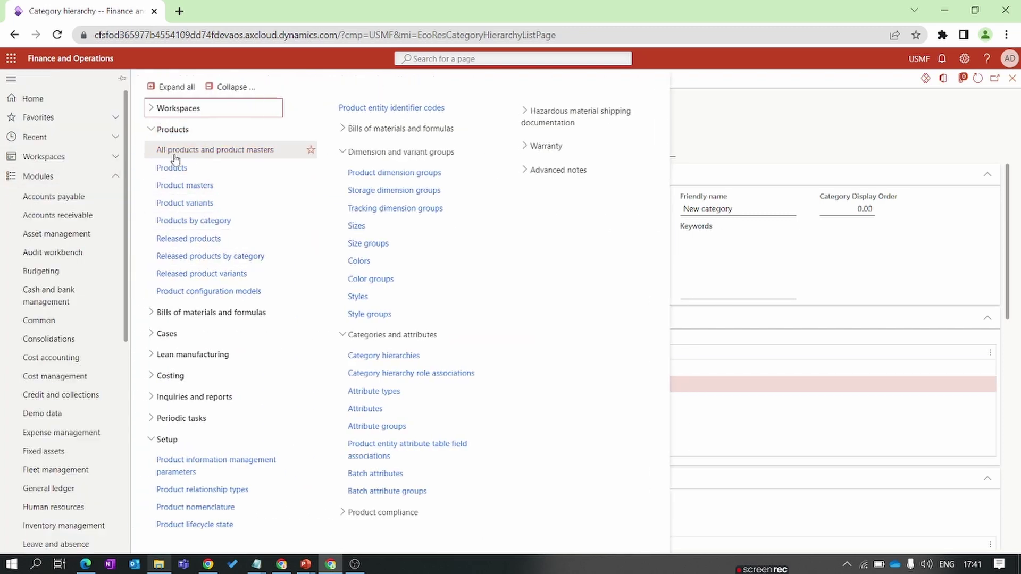
Step: Open Released products by category and browse Fashion's Womenswear and Fashion Accessories
{"action": "left_click", "coordinate": [215, 257]}
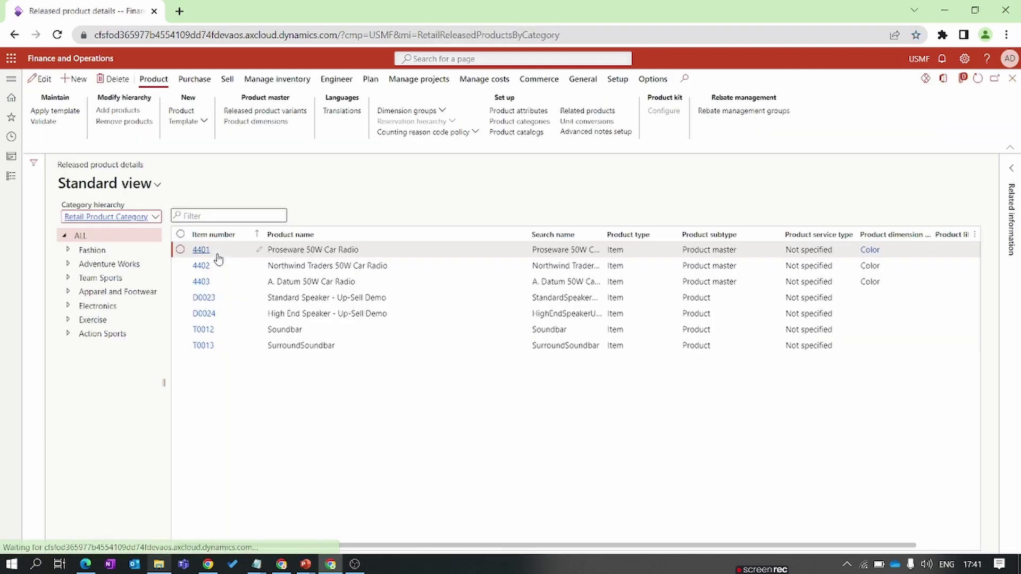
{"action": "left_click", "coordinate": [69, 249]}
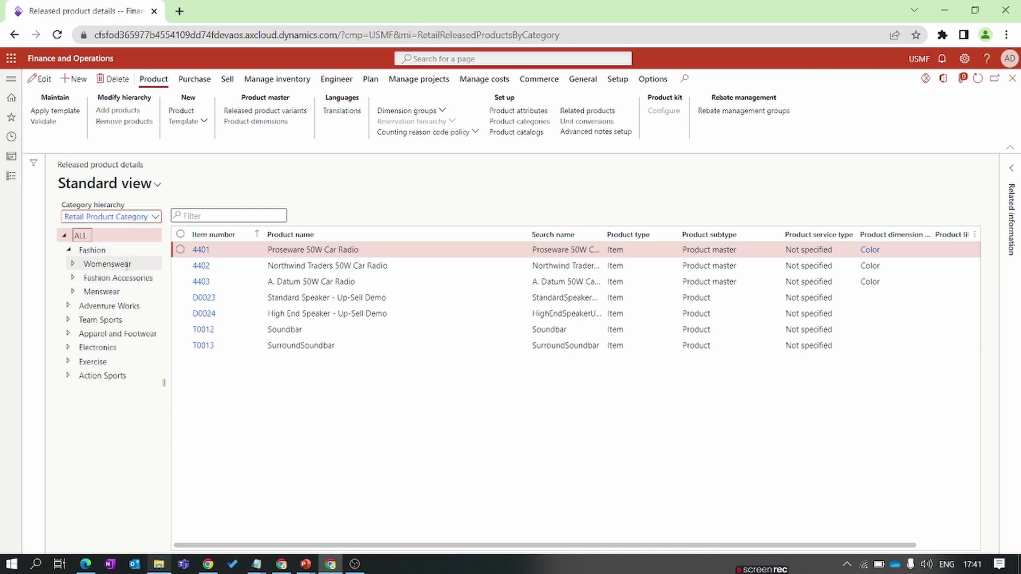
{"action": "left_click", "coordinate": [123, 264]}
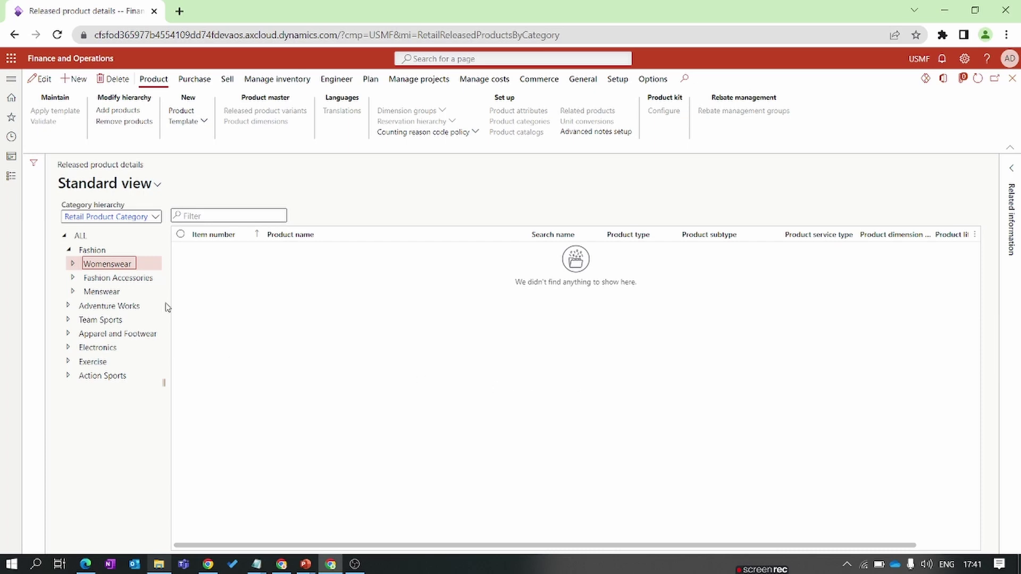
{"action": "left_click", "coordinate": [118, 278]}
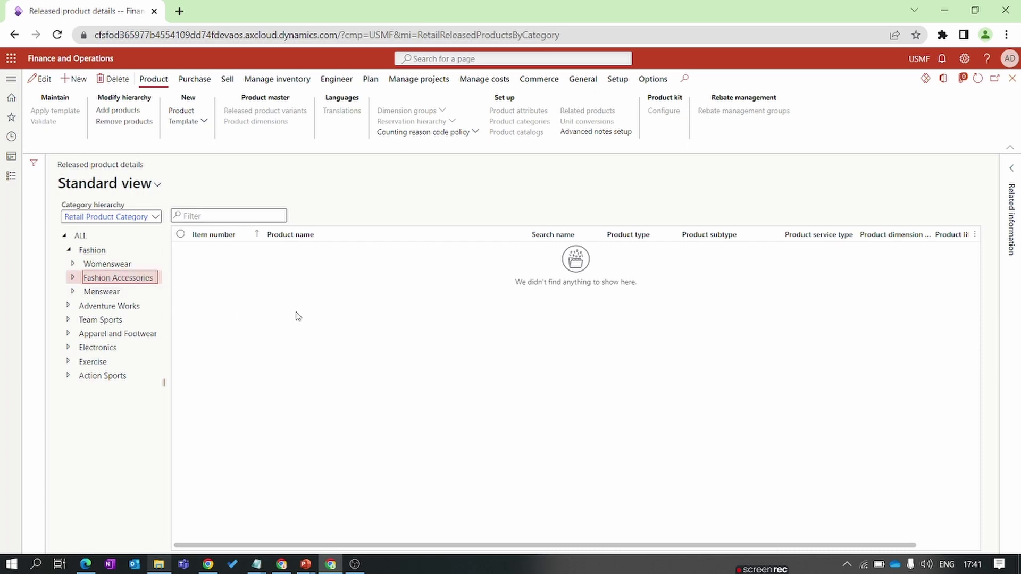